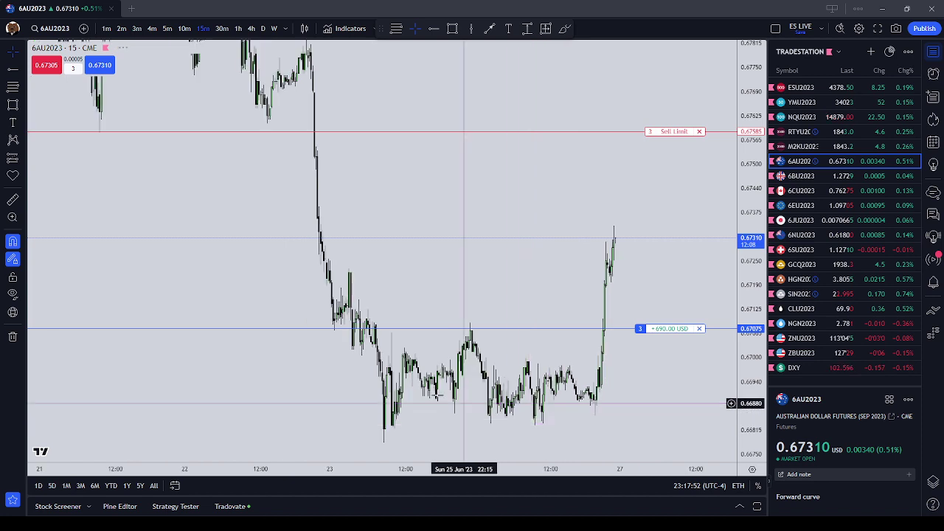
Step: Examine the recent price action on the 15-minute 6AU2023 chart and open the RTYU2023 chart to compare
scroll(675, 295, "up", 2)
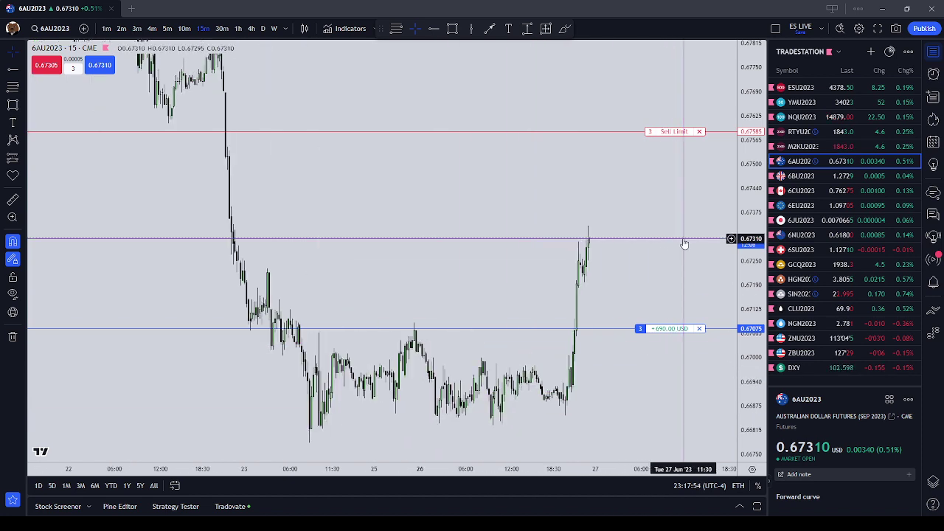
scroll(554, 282, "up", 2)
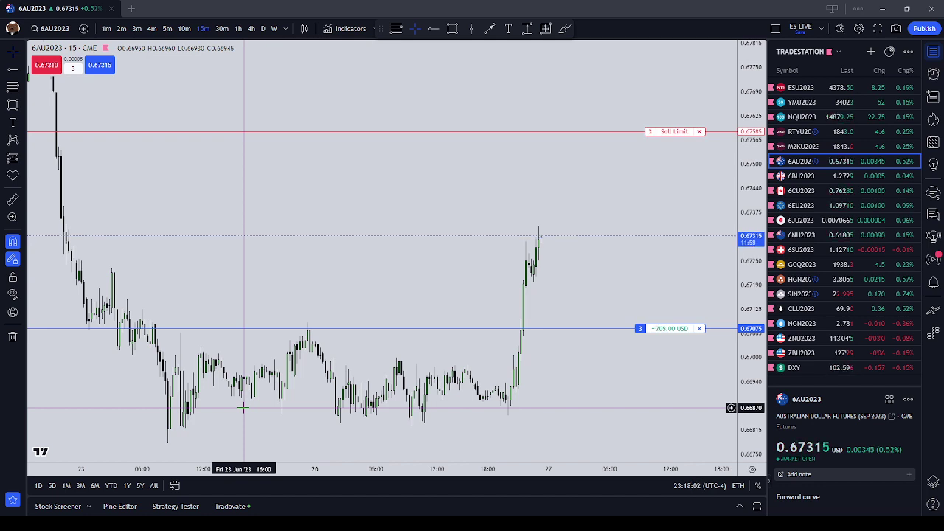
left_click(830, 131)
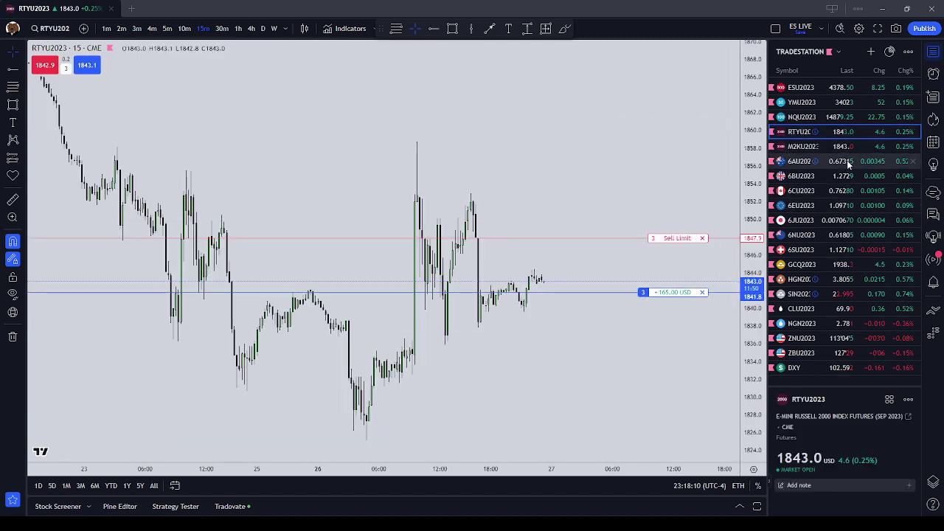
Step: Return to the 6AU2023 chart and examine the recent rally between the open position and the sell limit
left_click(846, 160)
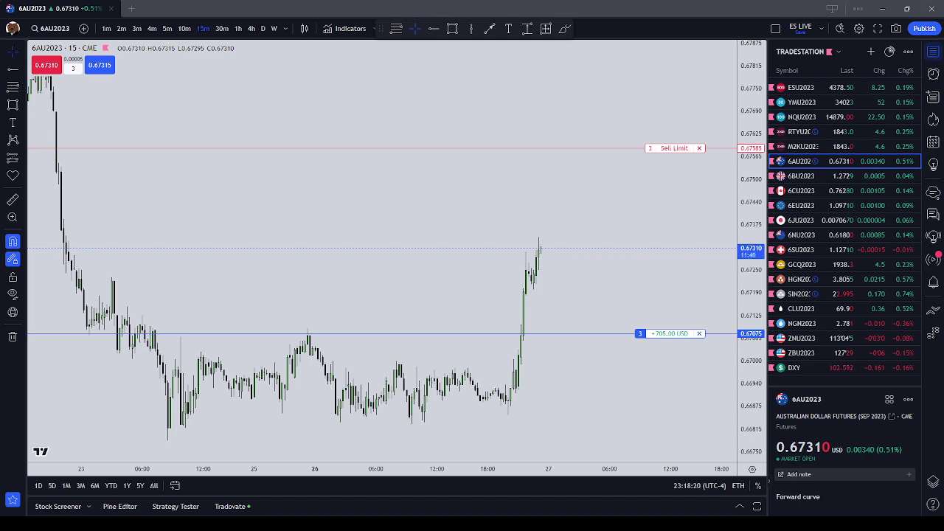
scroll(258, 239, "down", 2)
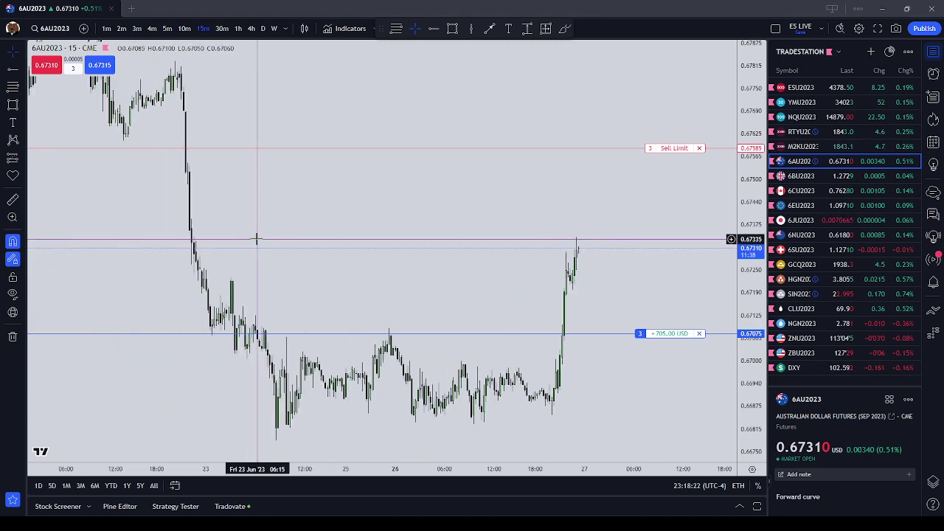
scroll(310, 210, "down", 2)
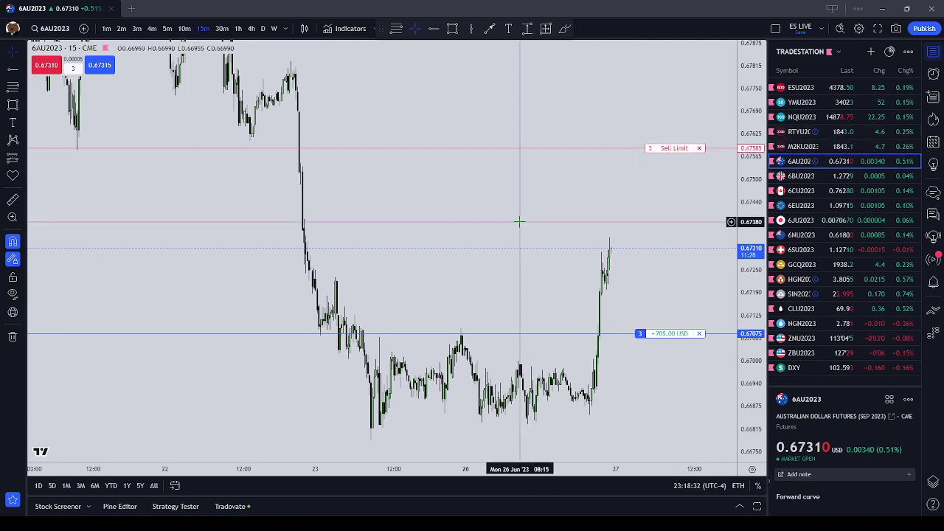
scroll(519, 221, "down", 2)
scroll(544, 233, "up", 2)
scroll(544, 233, "up", 1)
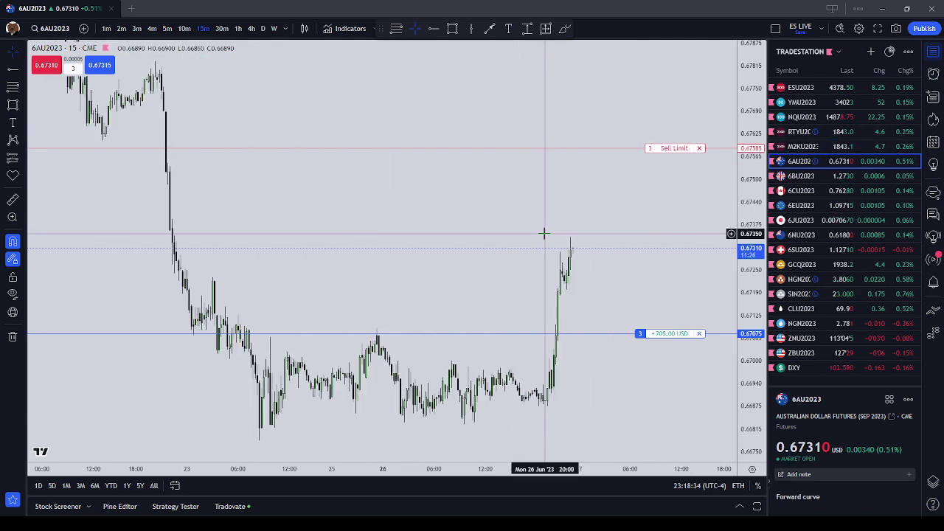
Step: Switch the 6AU2023 chart to the 1-hour timeframe and bring more of June's price history into view
left_click(238, 28)
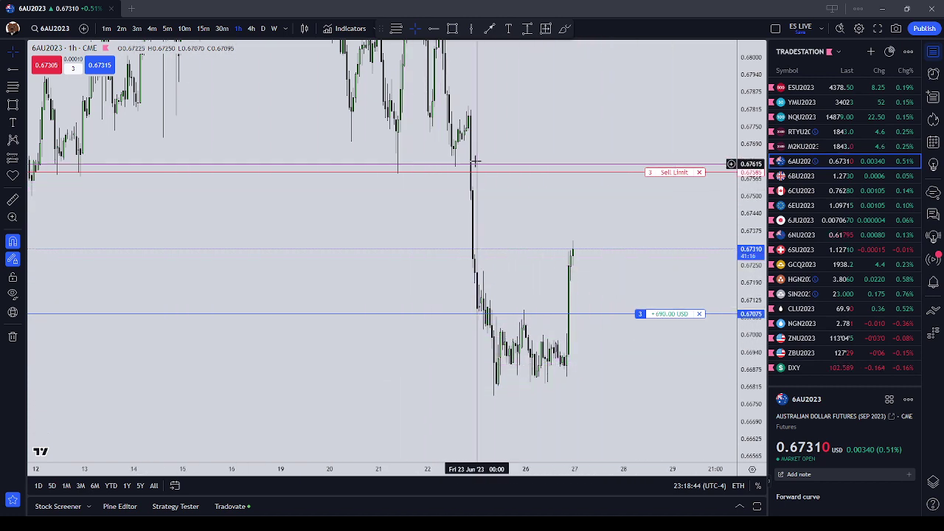
scroll(413, 236, "down", 1)
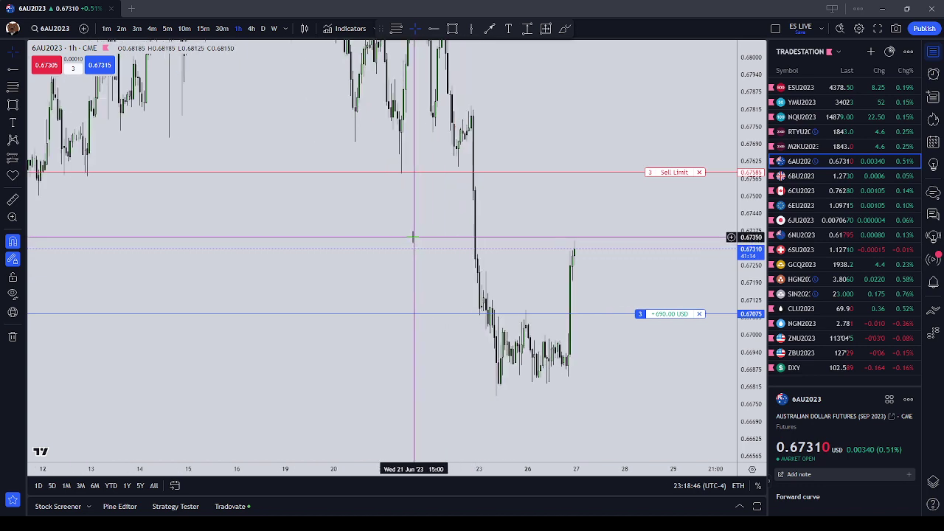
scroll(414, 236, "down", 1)
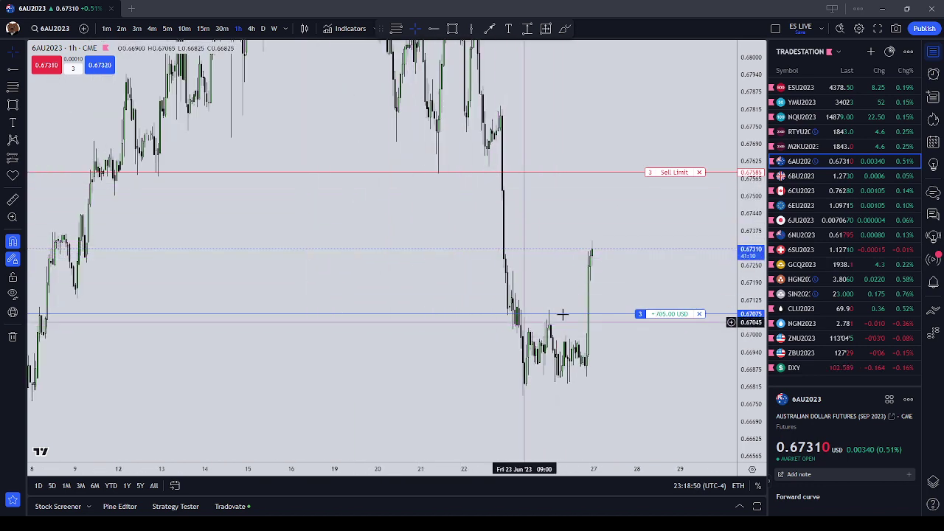
Step: Open the 1-hour DXY chart and inspect the NWOG lines and the orange zone below them
left_click(841, 367)
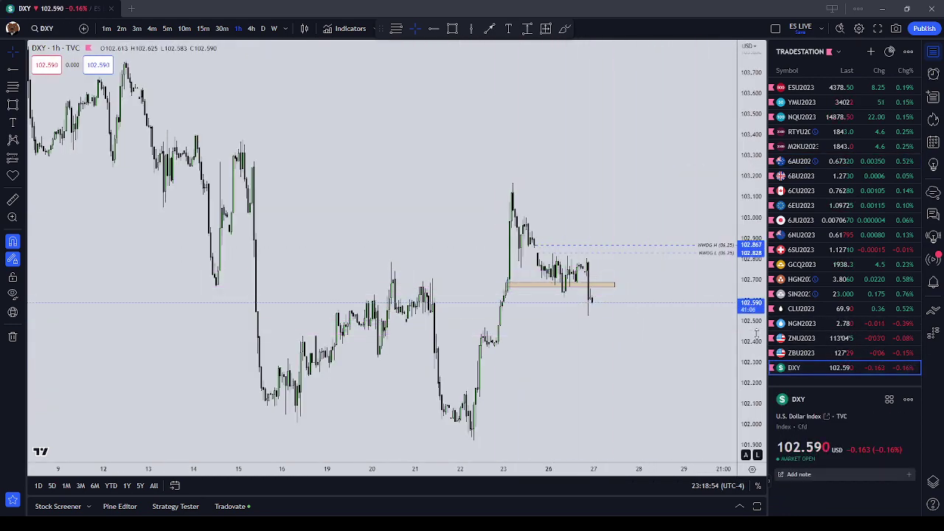
scroll(756, 334, "up", 3)
scroll(669, 270, "up", 3)
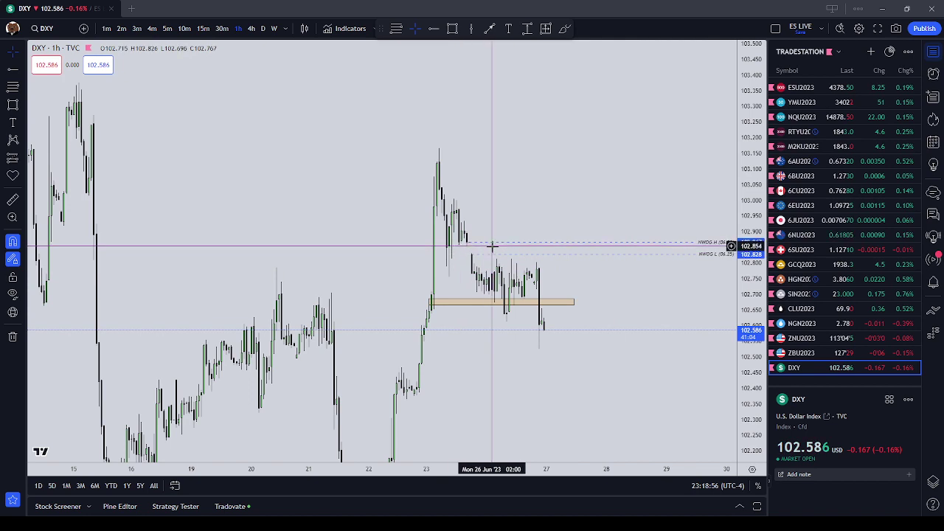
left_click(507, 303)
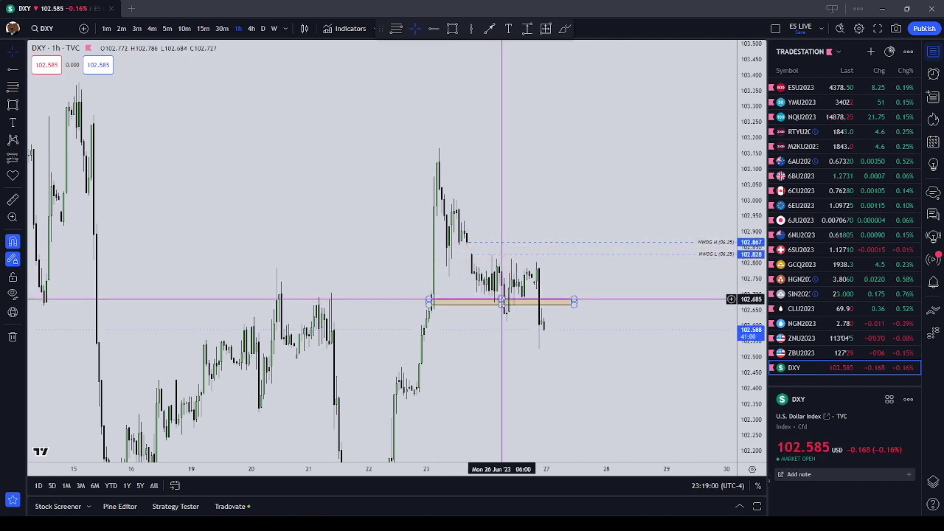
left_click(670, 263)
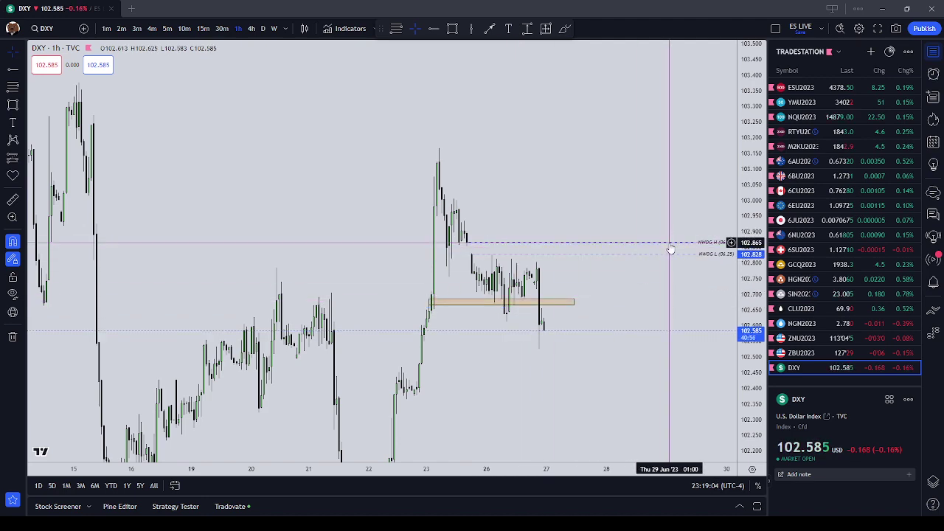
Step: Draw a rectangle on the DXY chart over the late 22 June rally candle, from about 102.41 to 102.55
left_click_drag(552, 342, 568, 284)
left_click_drag(499, 316, 512, 284)
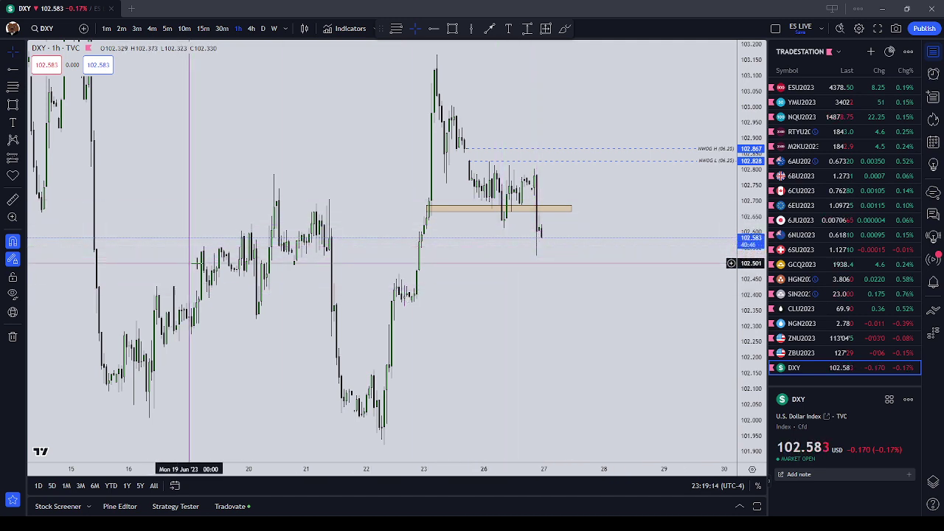
scroll(516, 263, "up", 1)
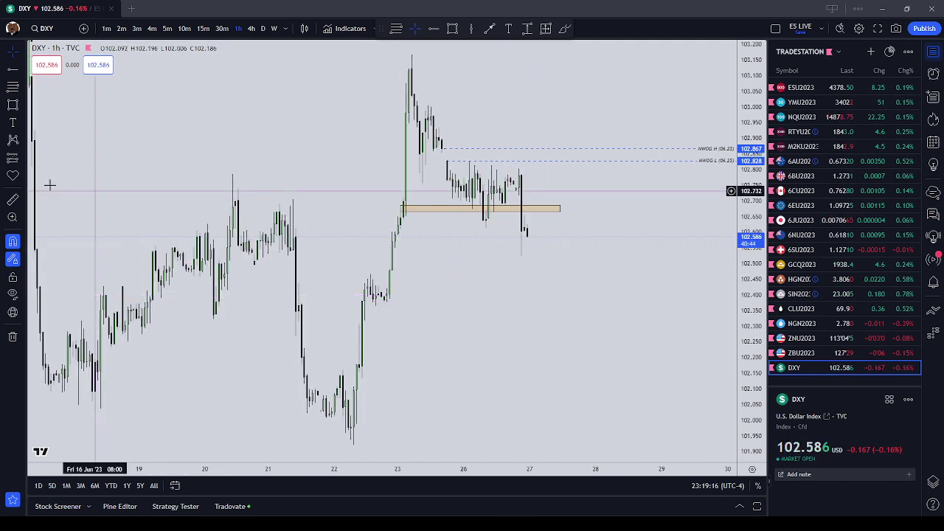
left_click(12, 105)
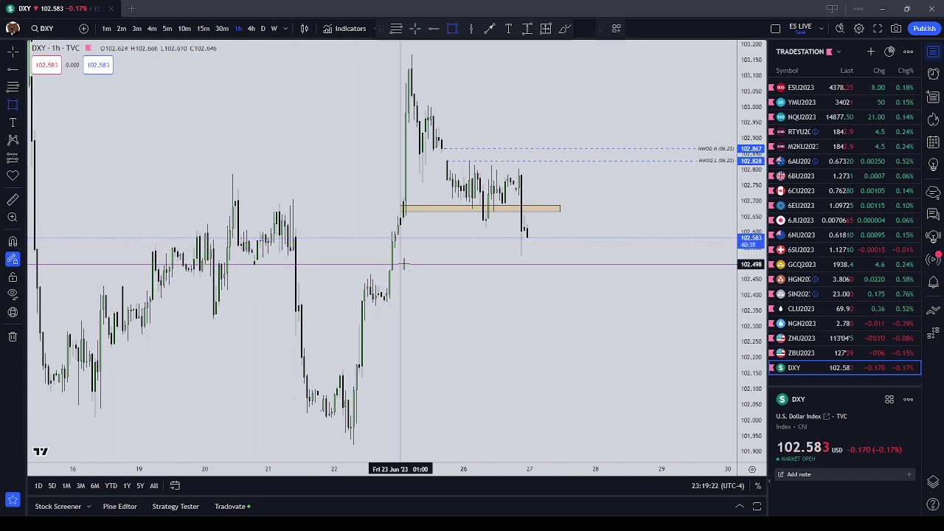
scroll(435, 278, "down", 1)
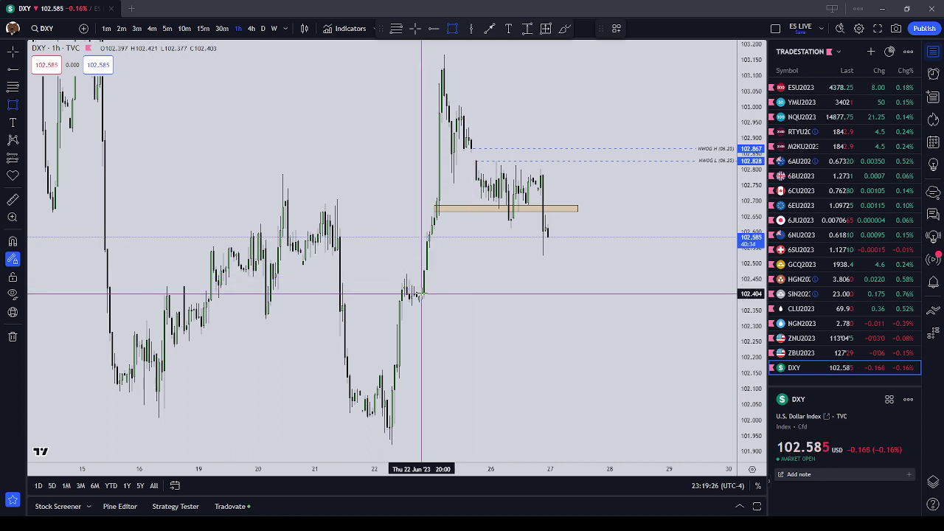
mouse_move(418, 293)
left_mouse_down()
mouse_move(438, 291)
mouse_move(437, 248)
left_mouse_up()
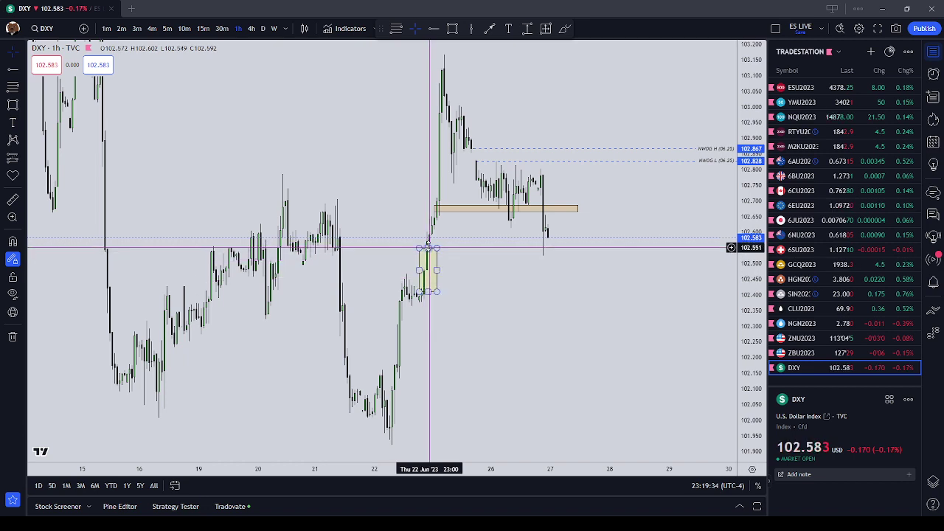
Step: Move the yellow rectangle via the consolidation near 102.40 to the 22 June lows, spanning about 101.95 to 102.15
left_click(432, 251)
mouse_move(434, 251)
left_mouse_down()
mouse_move(426, 284)
mouse_move(390, 306)
mouse_move(416, 343)
mouse_move(402, 348)
mouse_move(404, 320)
mouse_move(412, 335)
mouse_move(425, 304)
mouse_move(417, 322)
left_mouse_up()
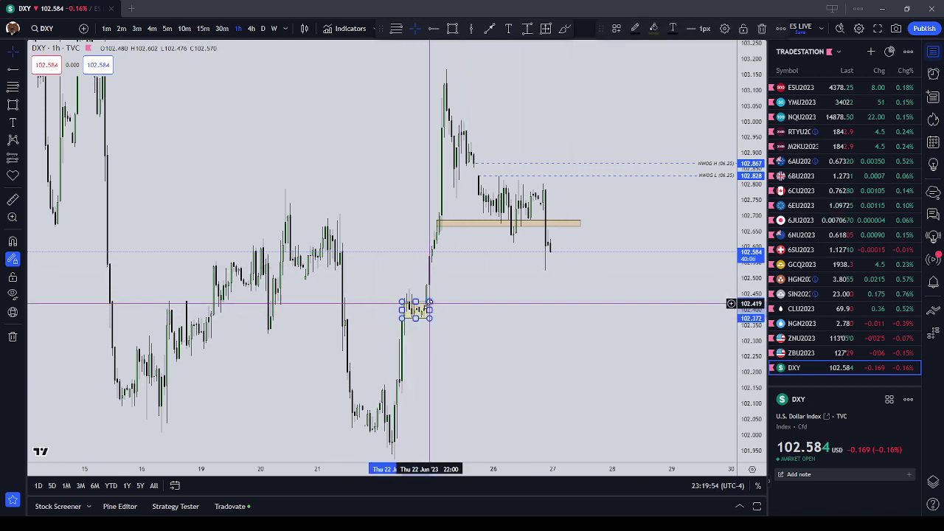
left_click_drag(427, 316, 363, 349)
left_click(439, 398)
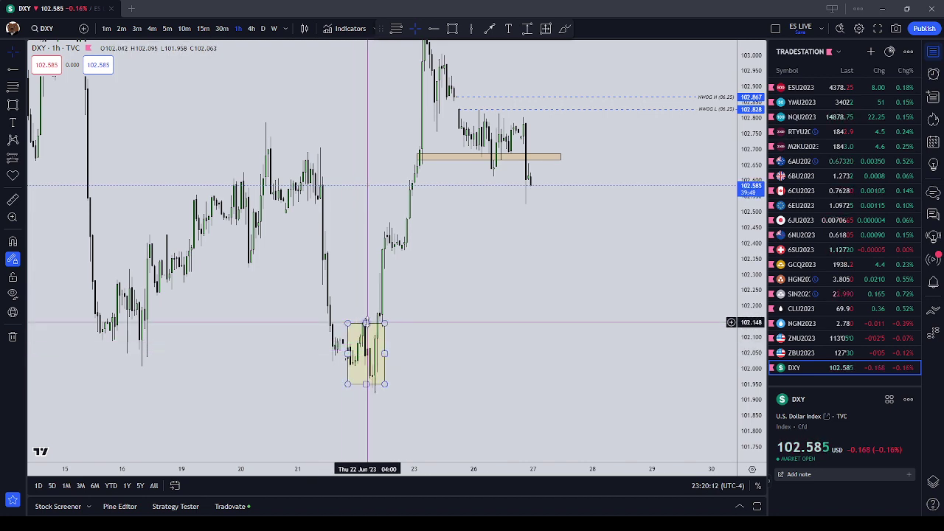
Step: Shrink the yellow rectangle to a narrow zone near the 22 June lows, about 102.03 to 102.07
left_click_drag(366, 323, 367, 345)
left_click_drag(384, 384, 403, 351)
left_click(444, 347)
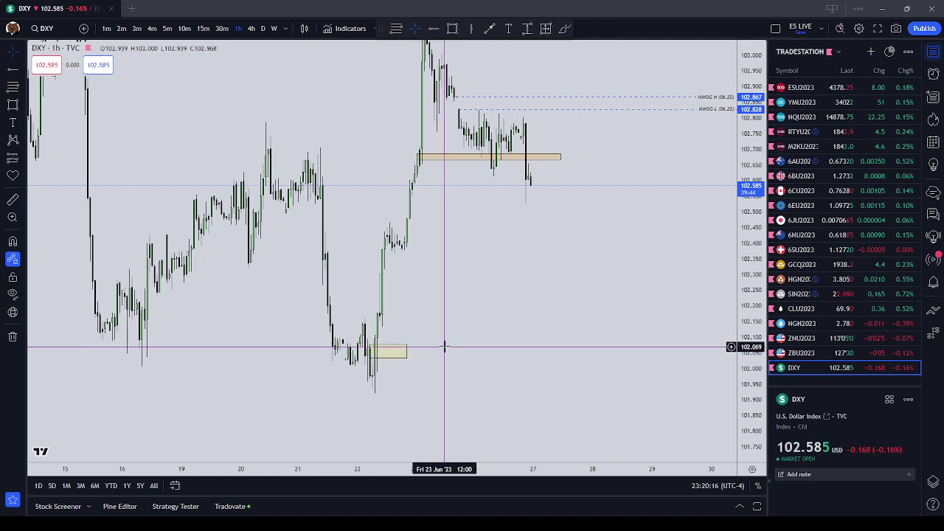
left_click_drag(474, 280, 480, 315)
double_click(755, 249)
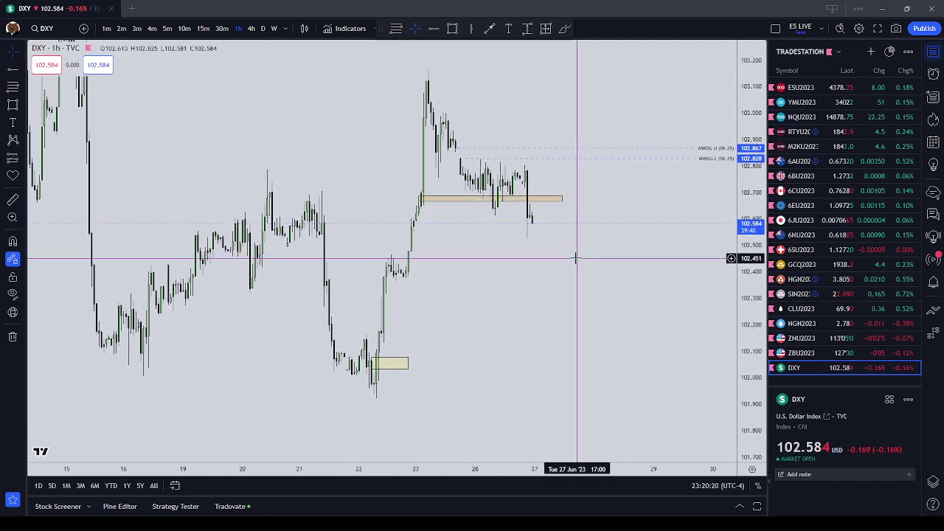
Step: Shift the narrow yellow rectangle back in time so it spans 21 to 22 June at the same price level
left_click(397, 363)
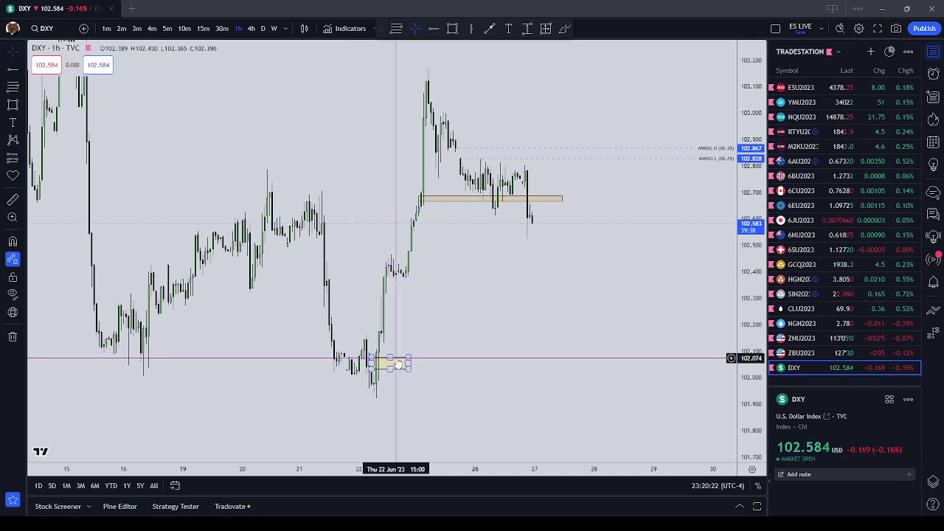
left_click_drag(398, 365, 383, 366)
scroll(464, 339, "down", 1)
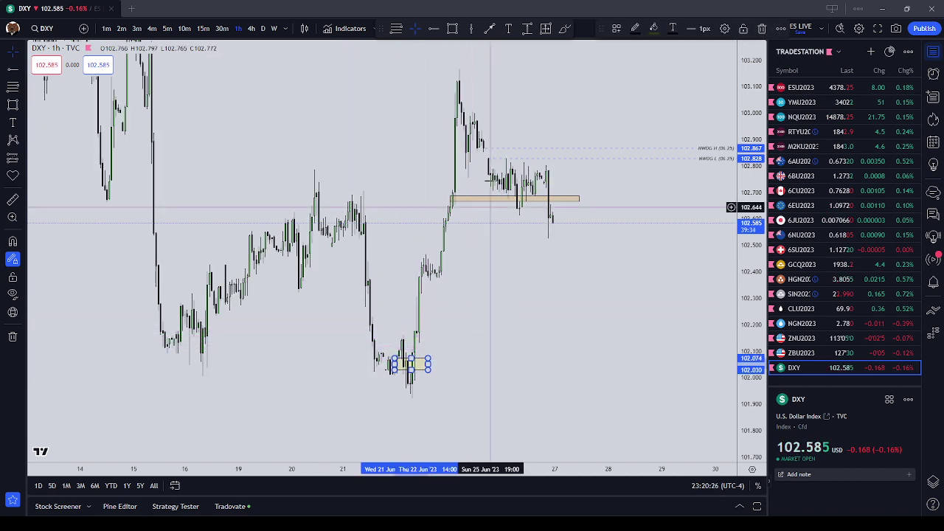
left_click(391, 98)
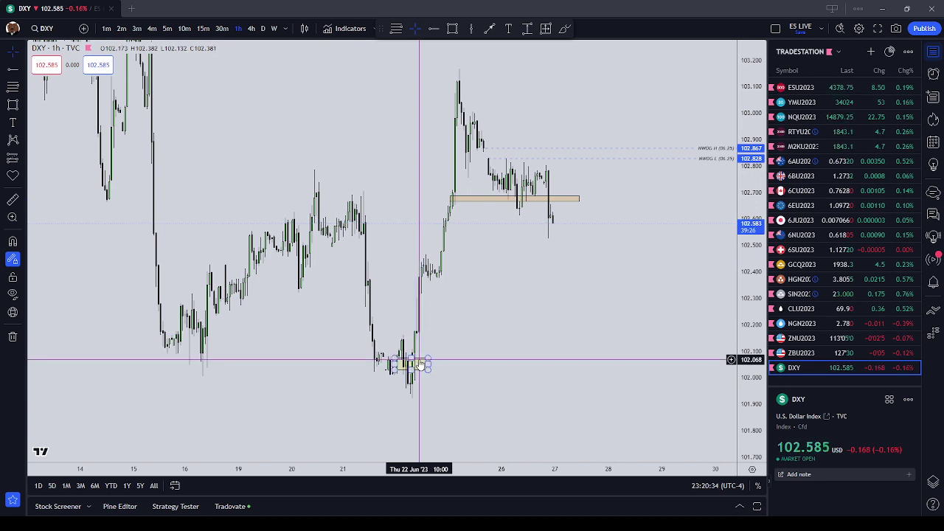
Step: Move and reshape the yellow rectangle over the late 22 June rally, from about 102.41 to 102.56
mouse_move(420, 366)
left_mouse_down()
mouse_move(450, 237)
mouse_move(432, 269)
mouse_move(436, 252)
mouse_move(449, 252)
left_mouse_up()
left_click(485, 278)
key("Escape")
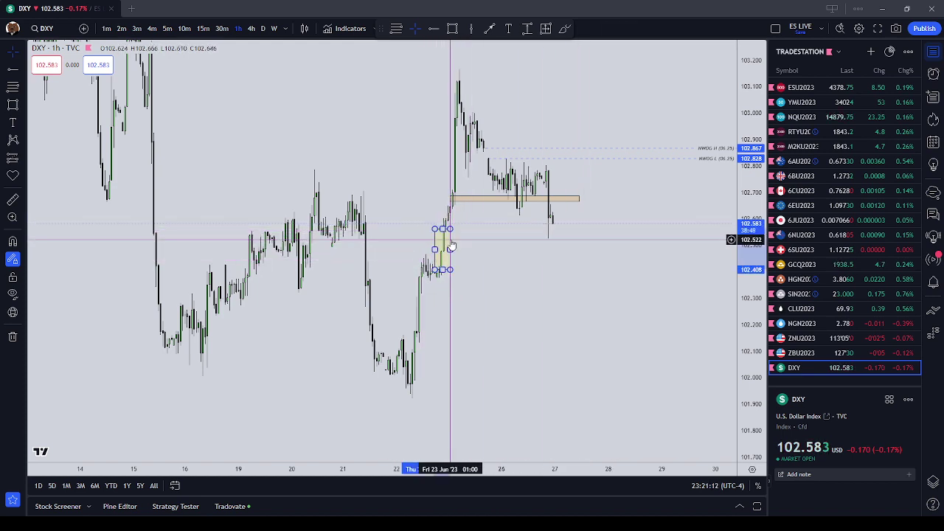
Step: Reposition the yellow rectangle over the 22 June upward candle below the consolidation, spanning about 102.27 to 102.35
mouse_move(451, 247)
left_mouse_down()
mouse_move(430, 305)
mouse_move(417, 302)
left_mouse_up()
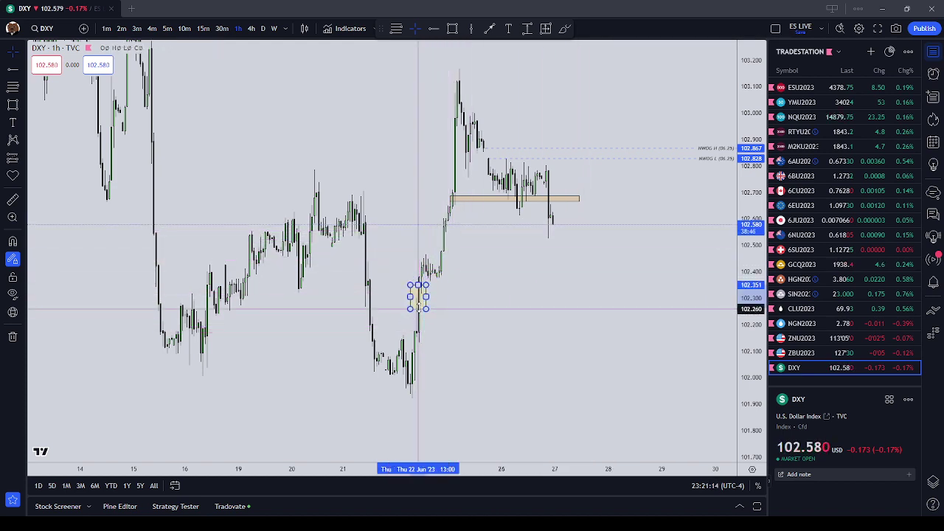
scroll(541, 297, "down", 2)
left_click(541, 297)
left_click_drag(552, 287, 583, 310)
scroll(520, 313, "up", 2)
left_click_drag(380, 314, 385, 313)
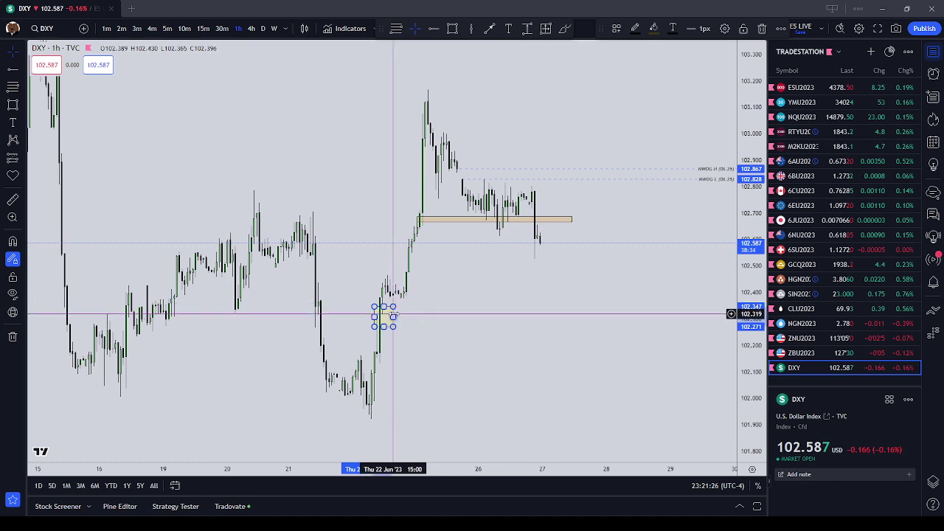
Step: Place the yellow rectangle back over the late 22 June rally candle, from about 102.42 to 102.54
mouse_move(393, 316)
left_mouse_down()
mouse_move(400, 283)
mouse_move(411, 291)
mouse_move(414, 261)
mouse_move(413, 275)
mouse_move(305, 274)
mouse_move(329, 268)
mouse_move(396, 337)
mouse_move(392, 282)
mouse_move(416, 263)
mouse_move(407, 285)
left_mouse_up()
left_click(332, 329)
scroll(470, 261, "down", 2)
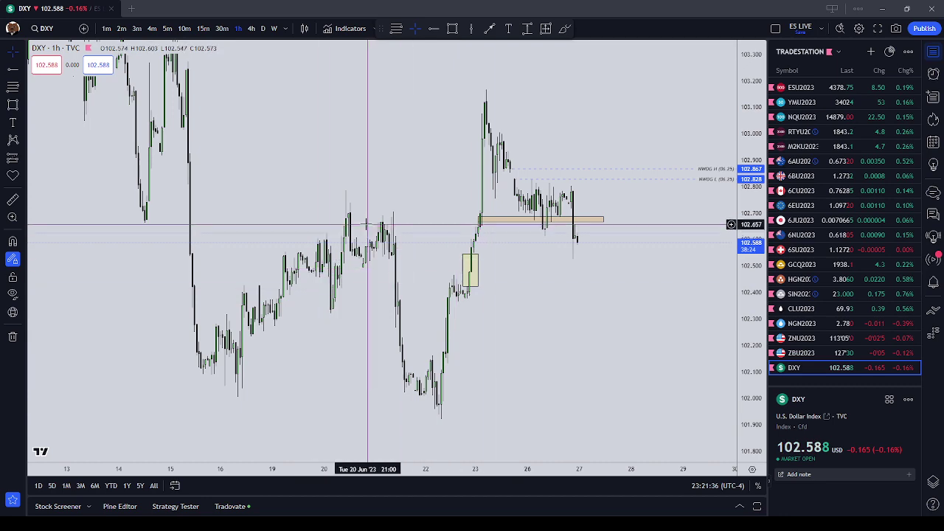
left_click_drag(397, 201, 359, 238)
scroll(361, 236, "down", 1)
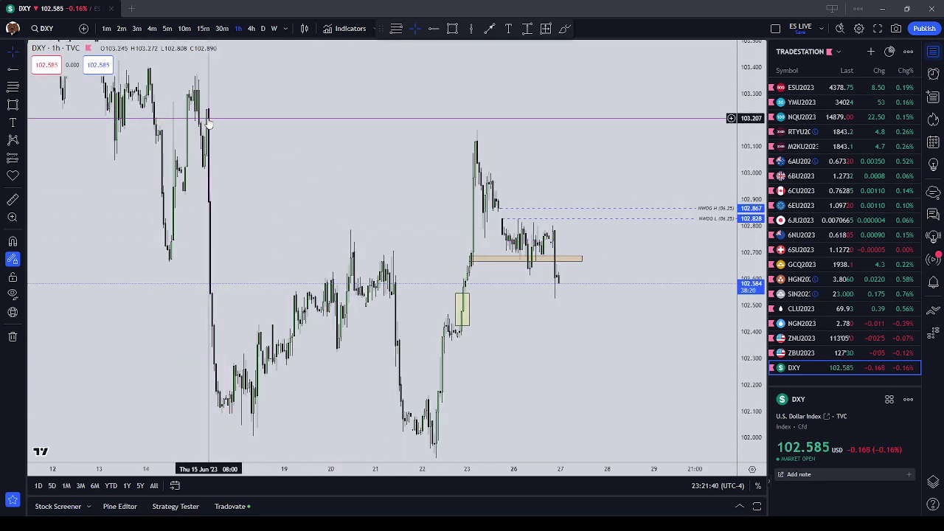
Step: Check the yellow rectangle against current DXY price, and return to the 1-hour 6AU2023 chart to view its wider history
left_click(462, 313)
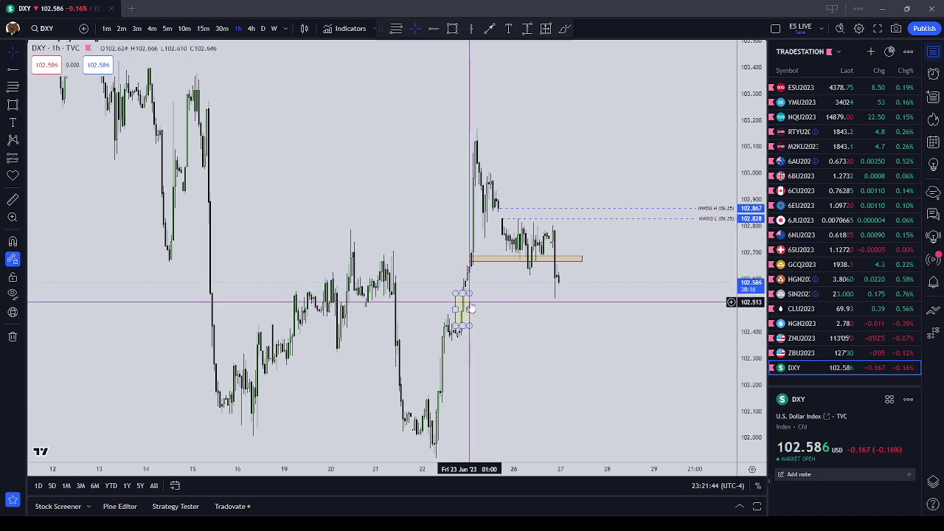
left_click(506, 305)
scroll(524, 280, "up", 1)
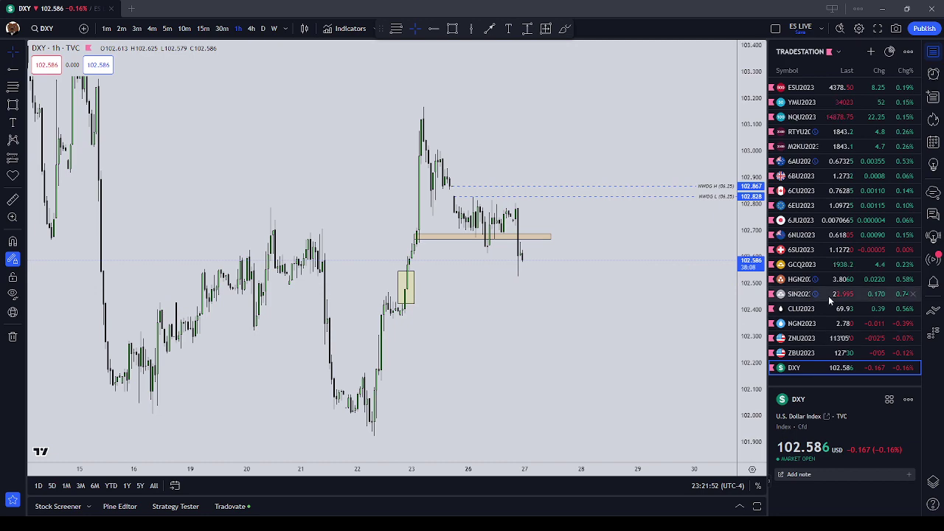
left_click(815, 161)
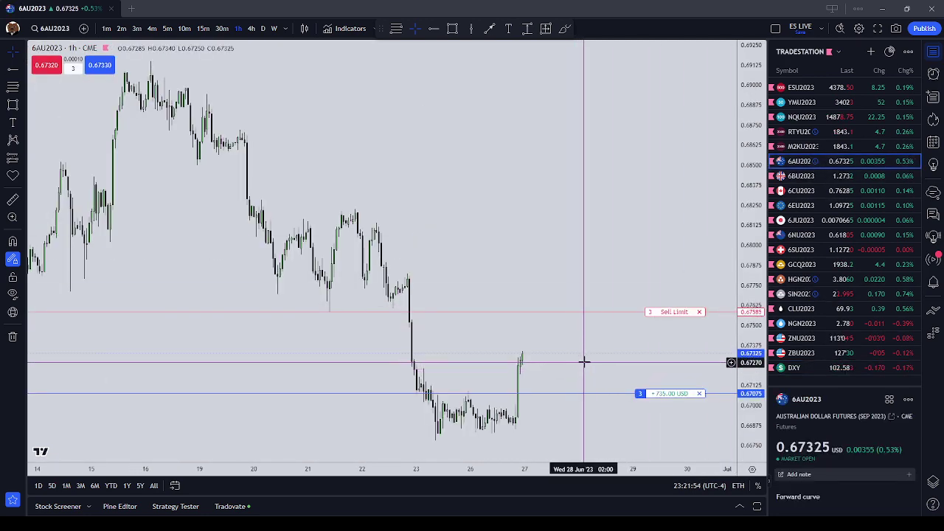
scroll(583, 361, "down", 3)
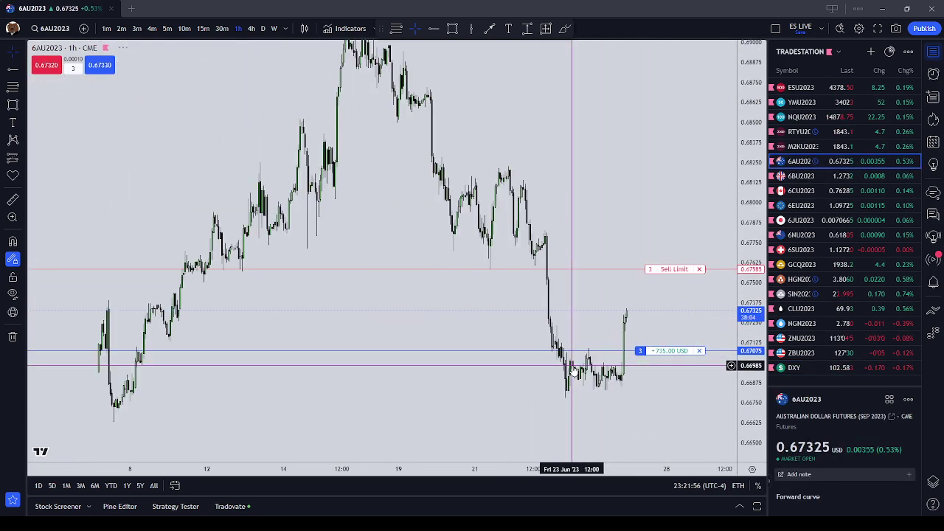
Step: Compare the 1-hour 6AU2023 chart with DXY, examining the open position and sell limit against recent price action
scroll(637, 345, "up", 1)
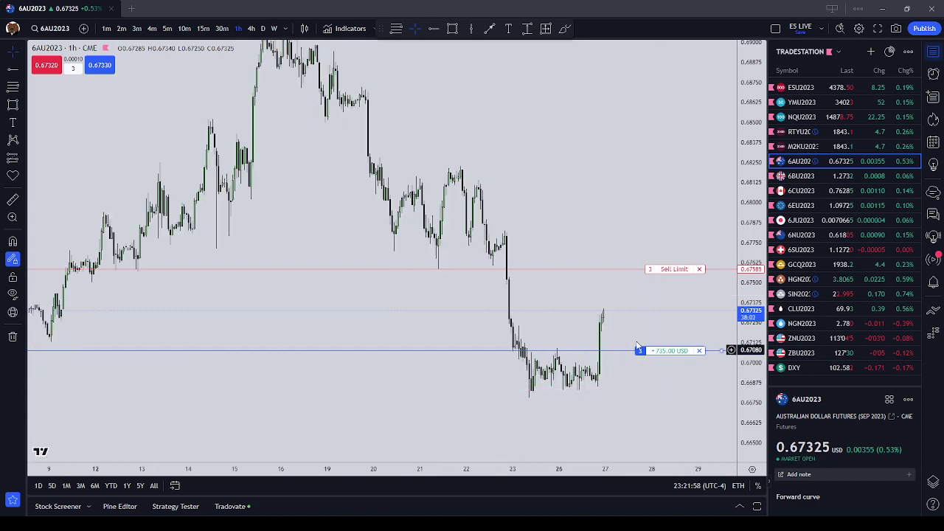
left_click_drag(625, 376, 608, 371)
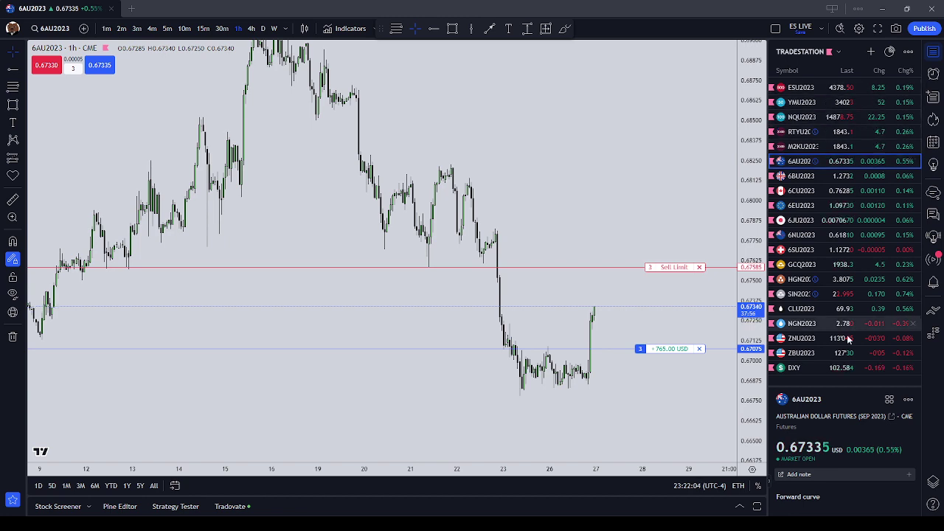
left_click(853, 366)
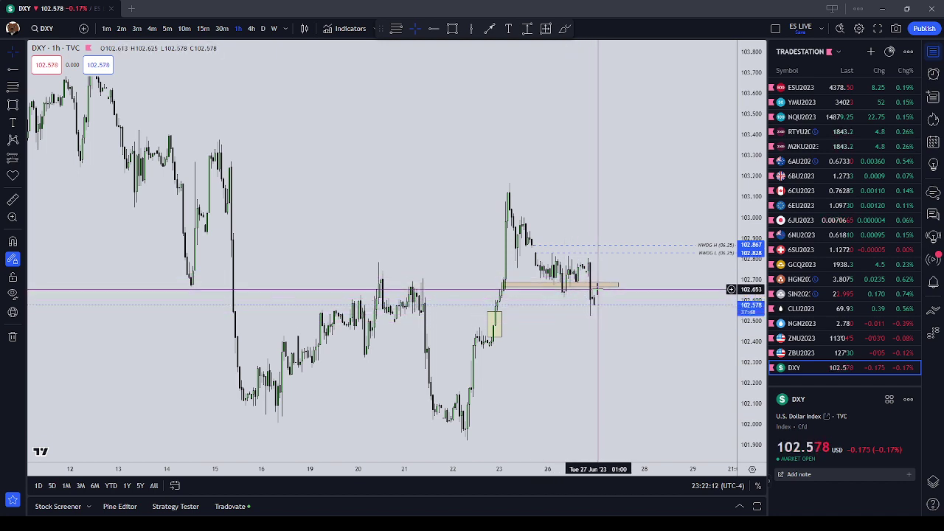
left_click(833, 162)
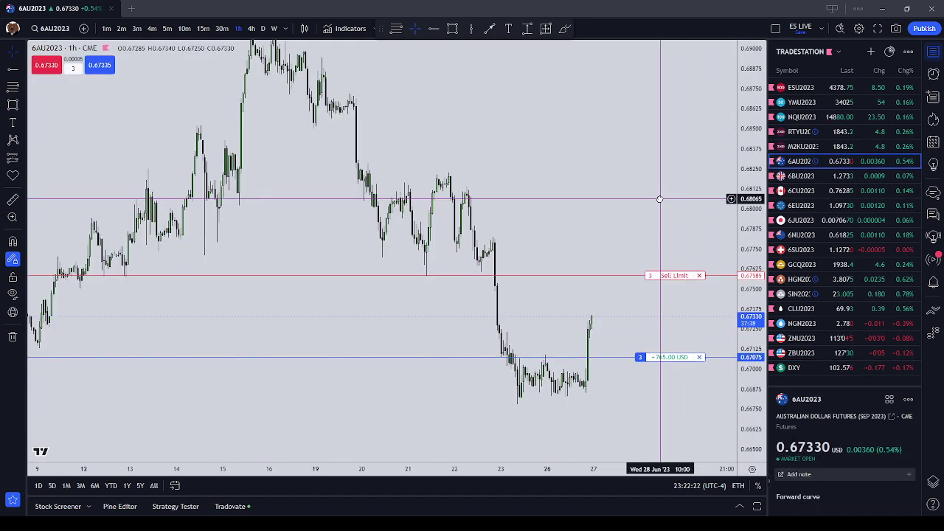
scroll(659, 199, "up", 3)
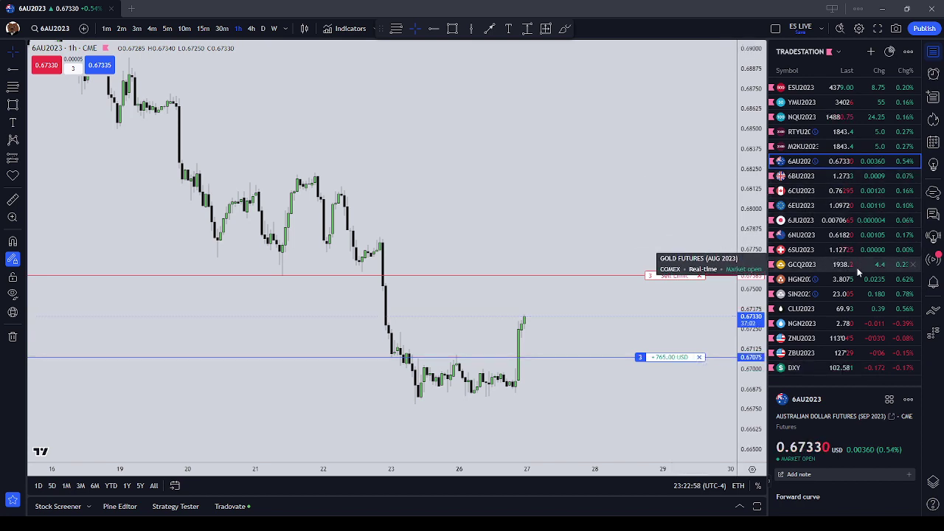
left_click(876, 368)
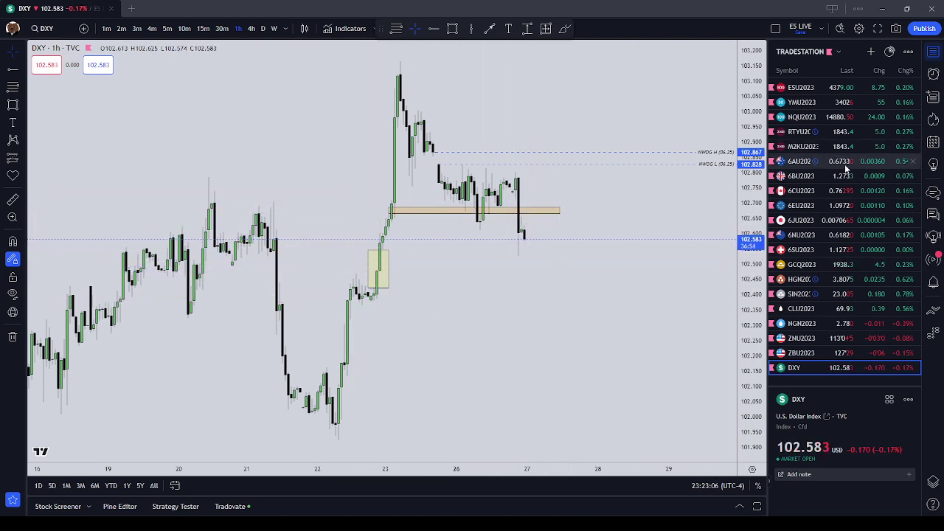
left_click(802, 162)
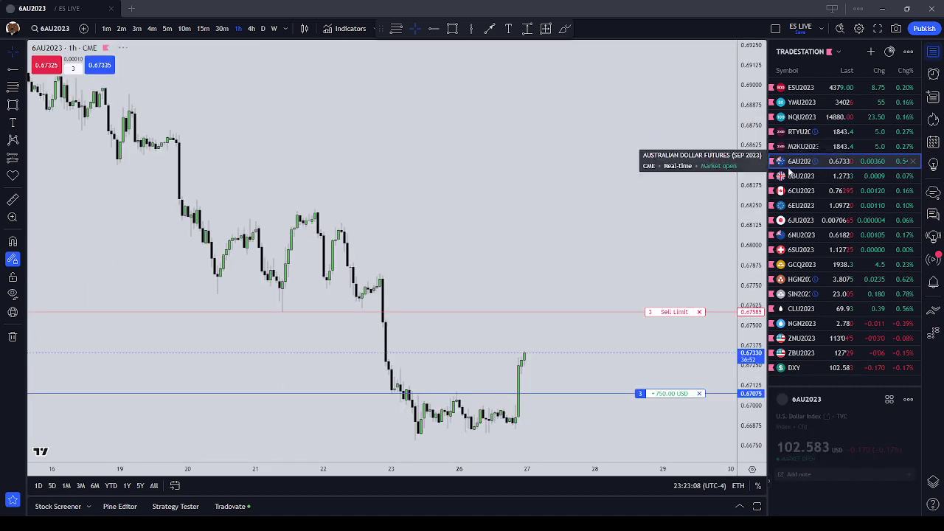
left_click_drag(583, 368, 634, 312)
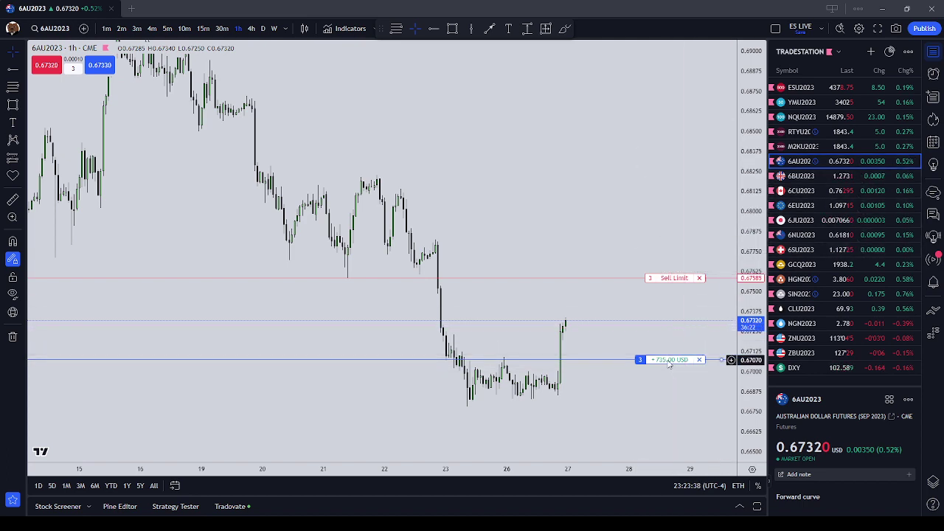
scroll(634, 329, "up", 3)
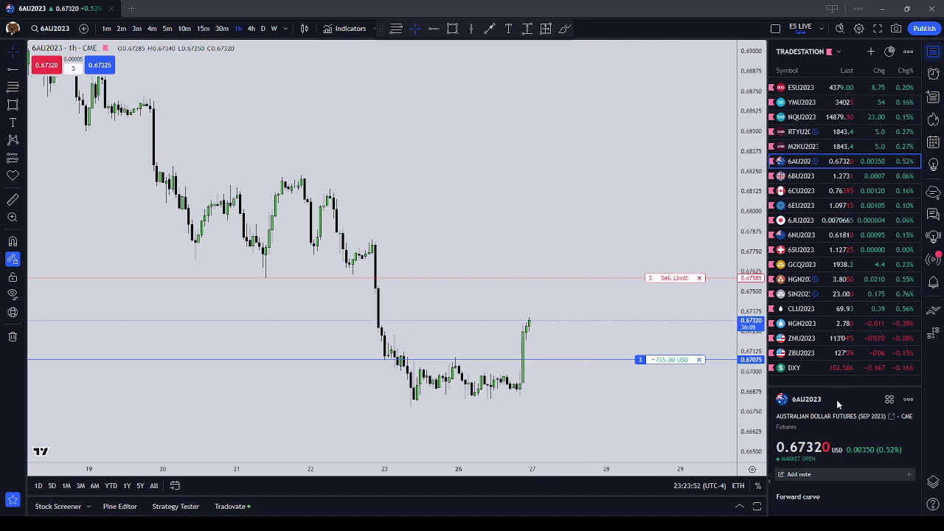
Step: Review the RTYU2023, NQU2023, YMU2023 and ESU2023 charts, and show RTYU2023 on the 30-minute timeframe
left_click(853, 133)
left_click_drag(713, 186, 714, 264)
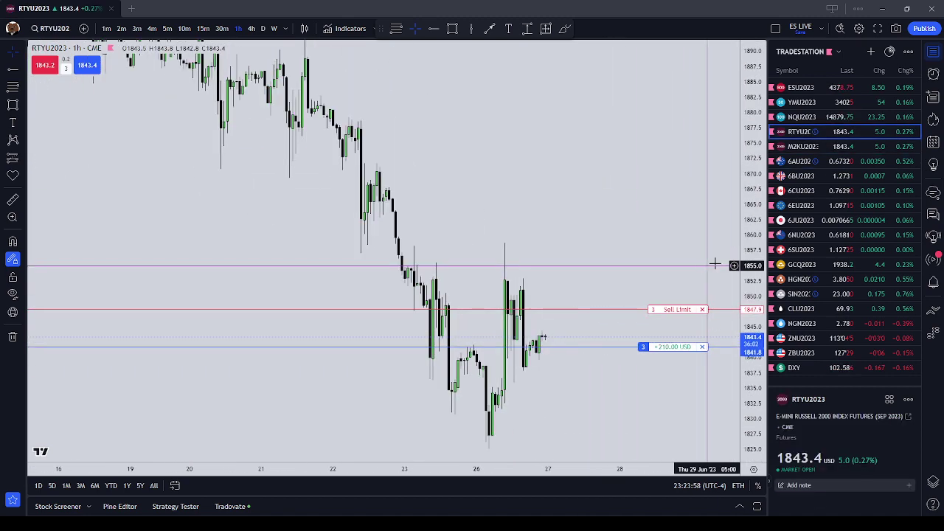
left_click(858, 119)
left_click(861, 98)
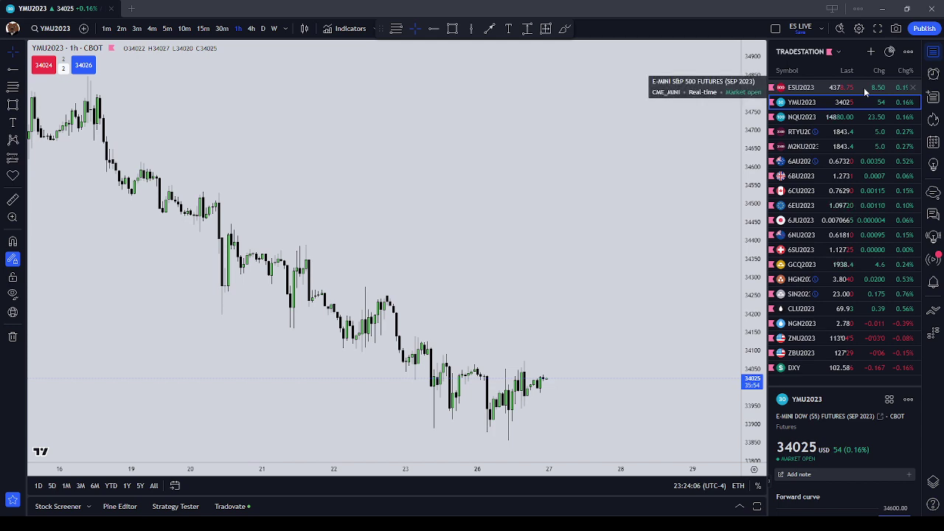
left_click(864, 87)
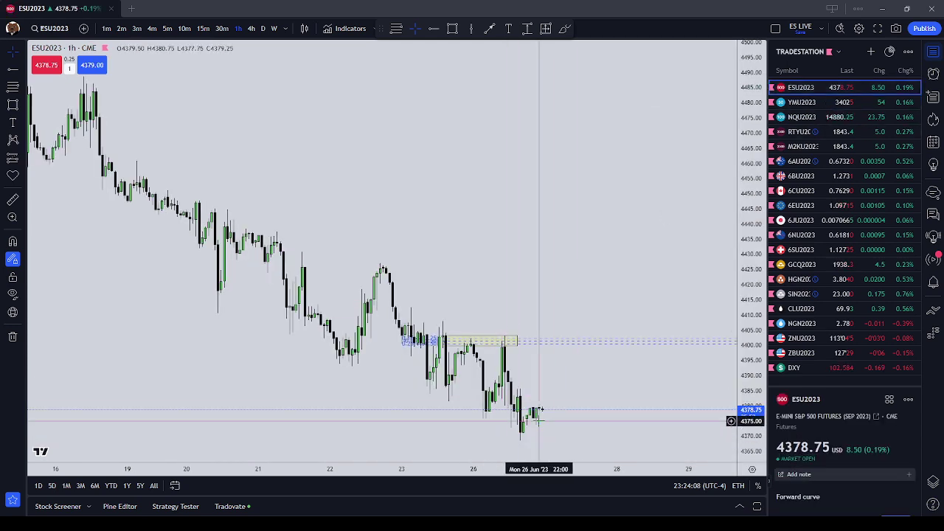
left_click(858, 133)
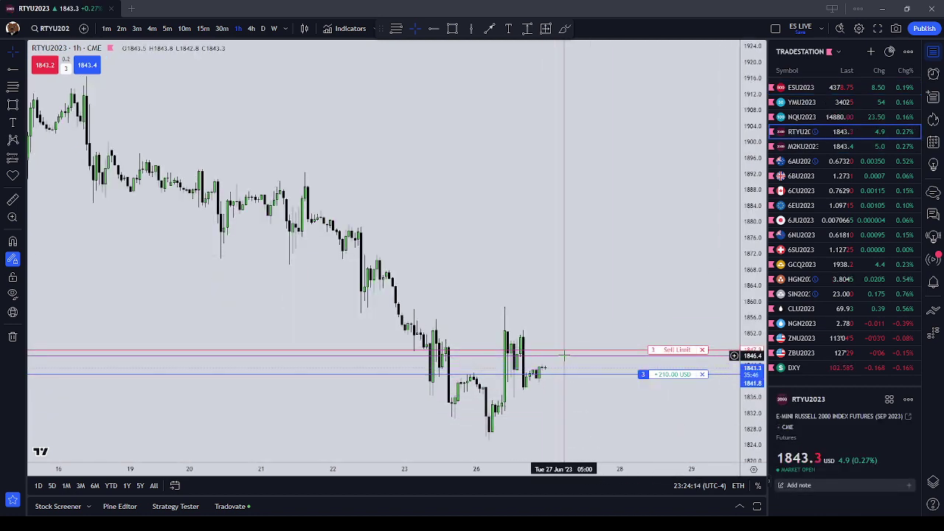
left_click(222, 28)
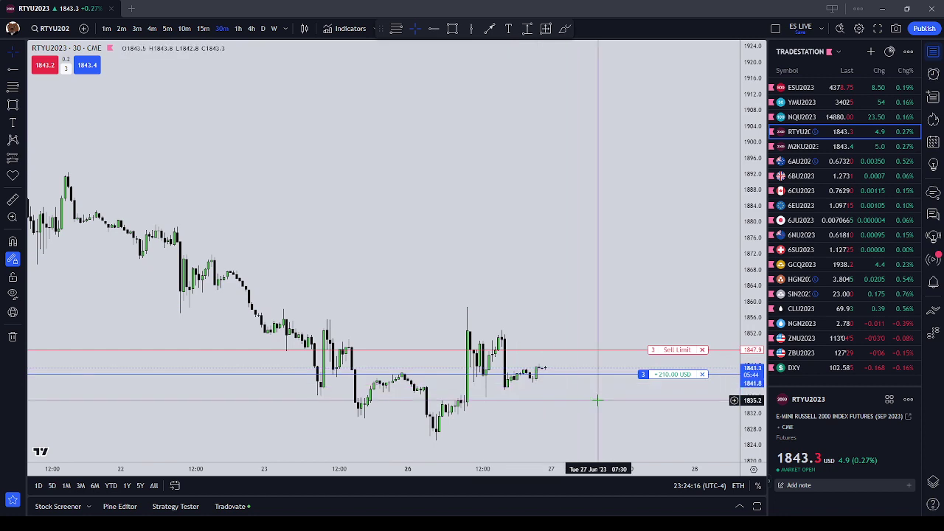
Step: Check 6AU2023 on the 30-minute timeframe and examine the SIN2023 position and sell limit against its June price history
left_click(843, 165)
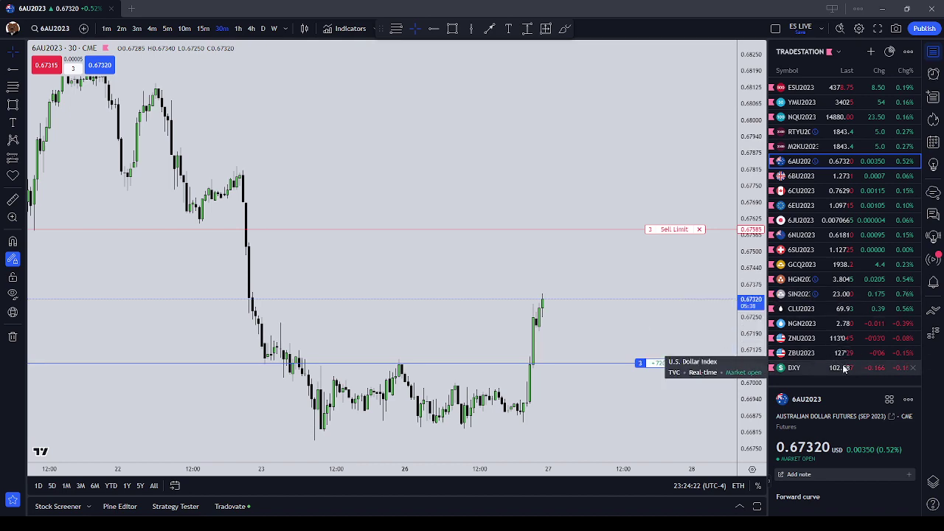
left_click(843, 294)
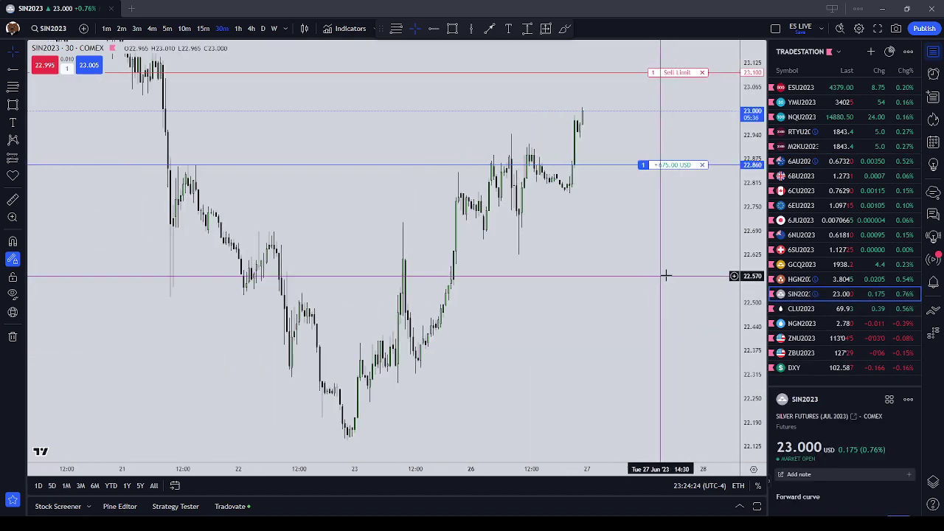
left_click_drag(600, 253, 579, 384)
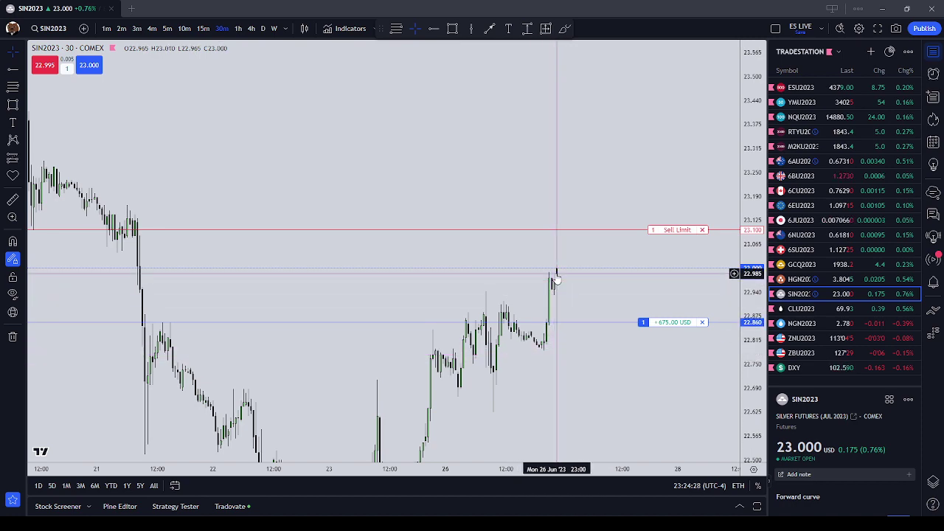
scroll(556, 279, "down", 5)
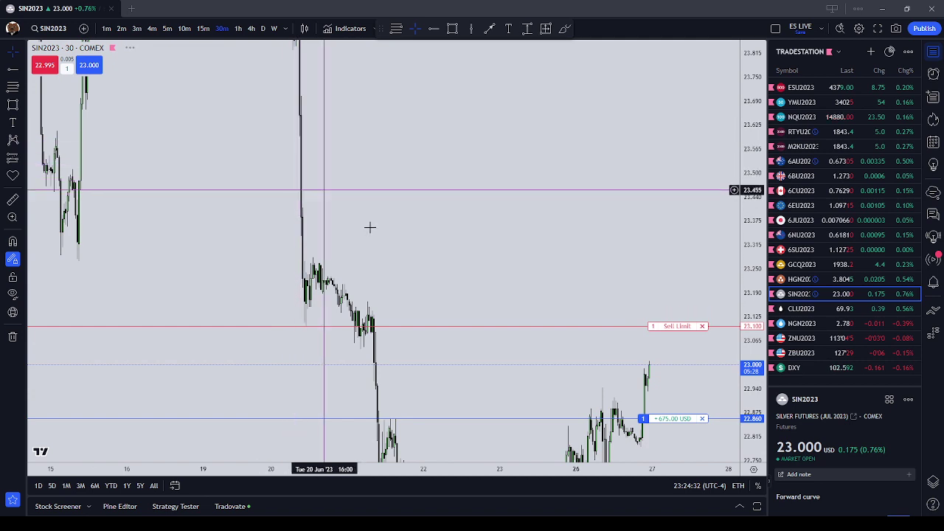
scroll(368, 226, "right", 3)
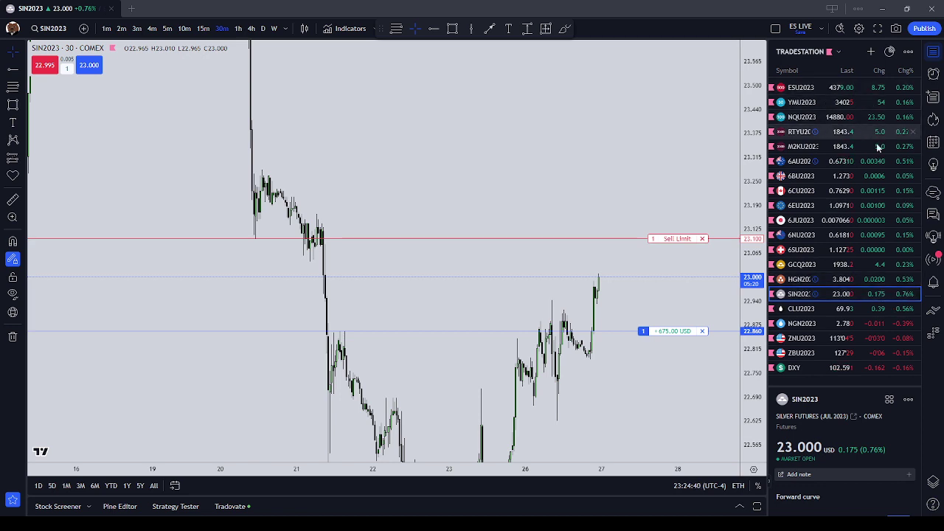
Step: Compare the 30-minute HGN2023 copper and GCQ2023 gold charts with SIN2023 silver and its open position
left_click(862, 278)
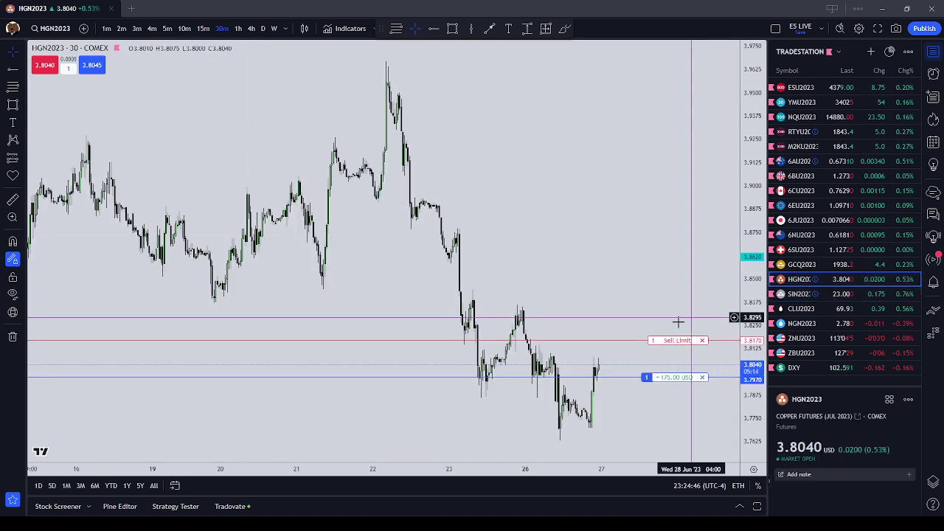
left_click(873, 267)
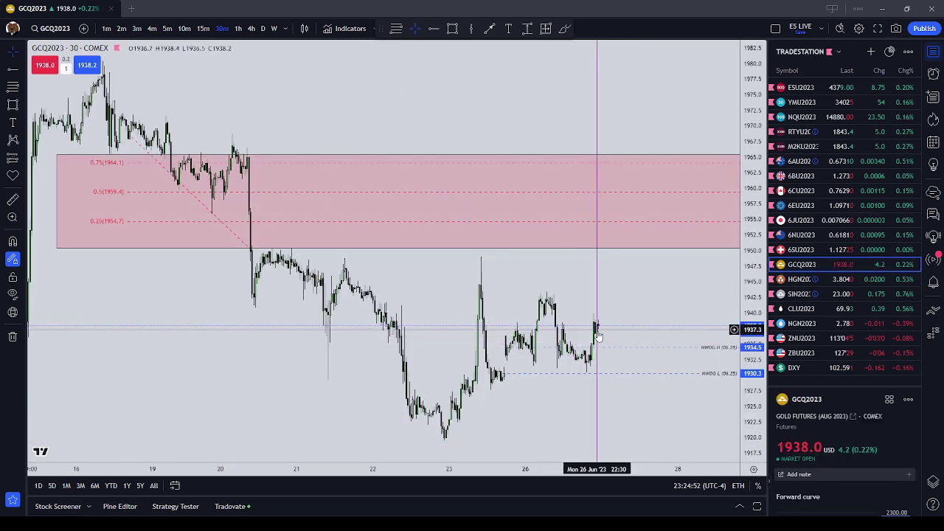
left_click(833, 295)
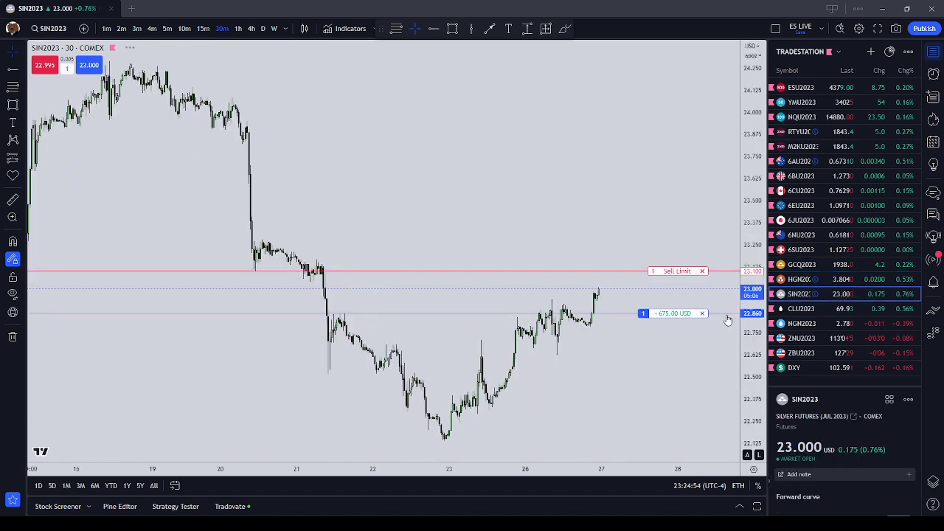
scroll(589, 317, "up", 2)
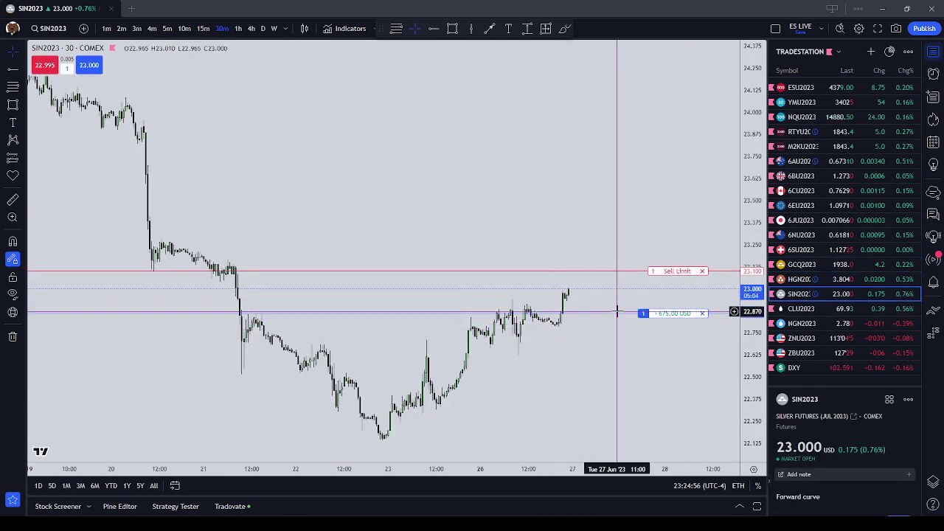
left_click(877, 279)
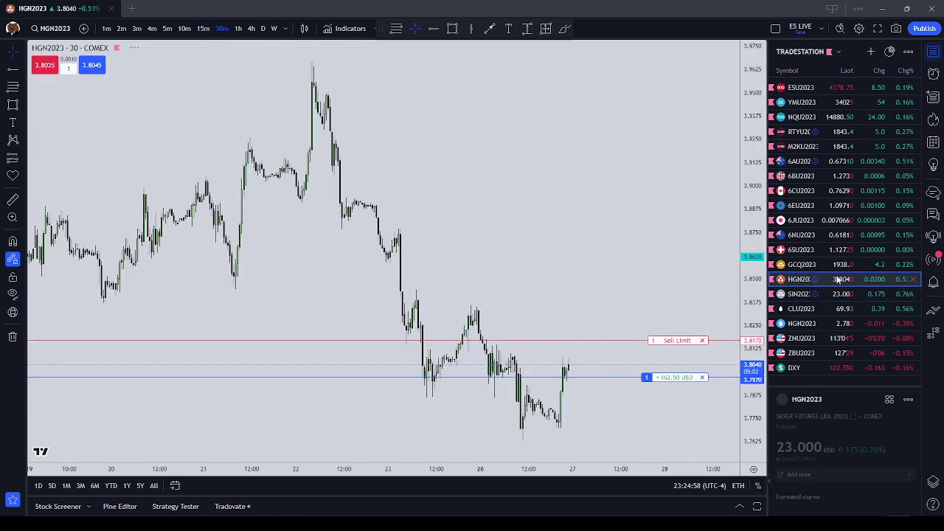
left_click(858, 292)
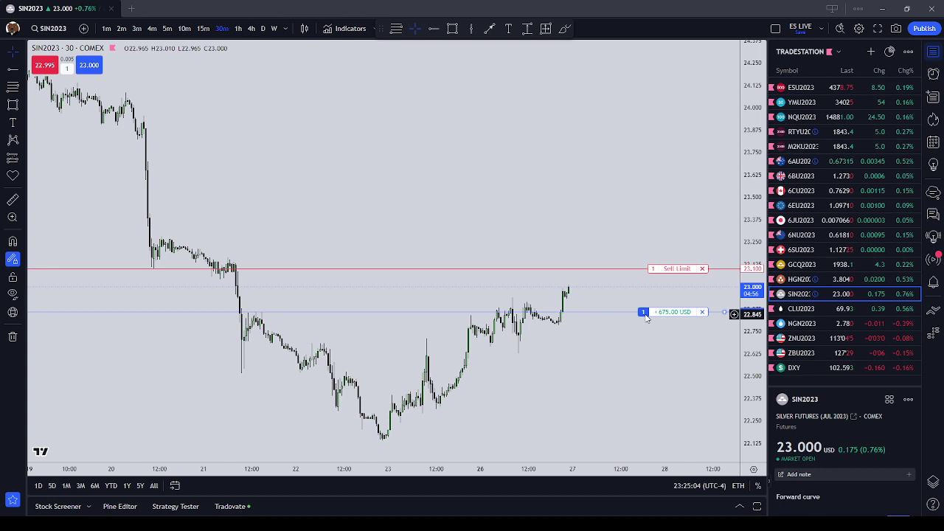
Step: Check the 30-minute crude oil and natural gas charts, CLU2023 and NGN2023, and return to CLU2023
left_click(825, 309)
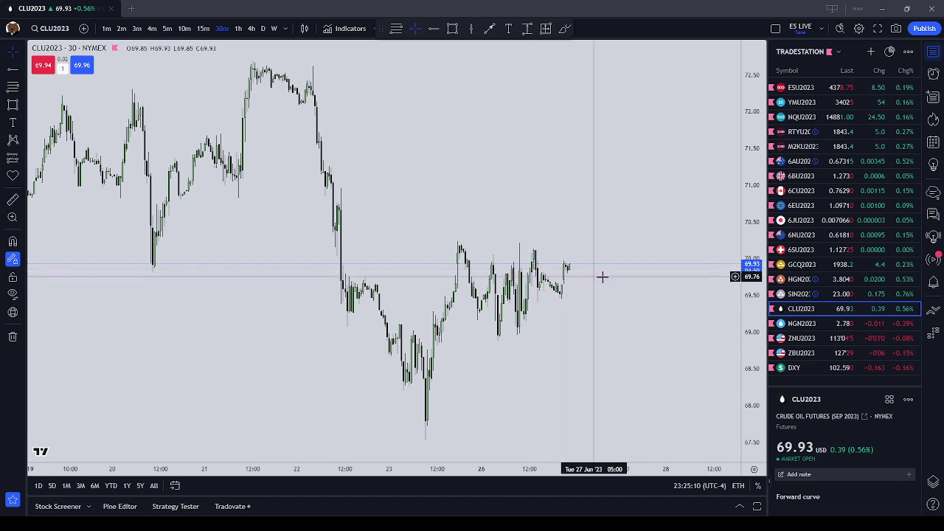
left_click(831, 321)
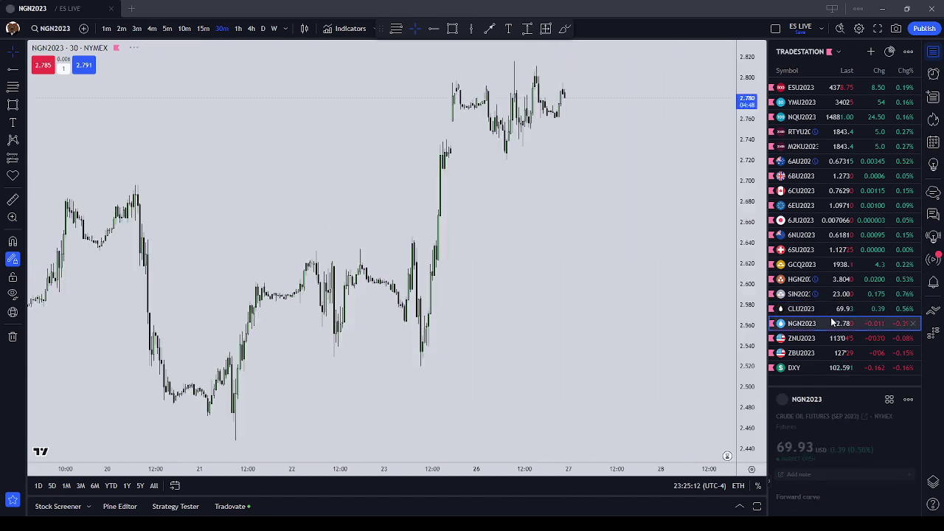
left_click(832, 309)
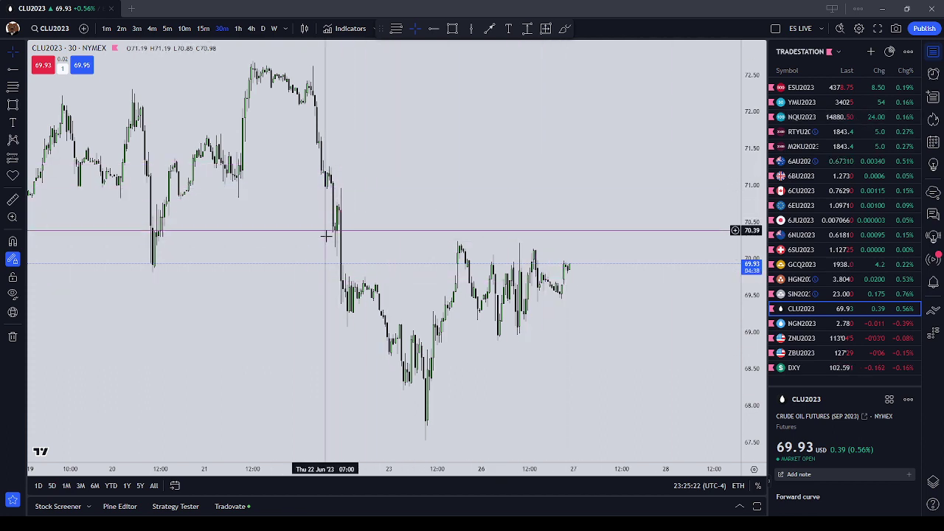
left_click_drag(494, 227, 470, 235)
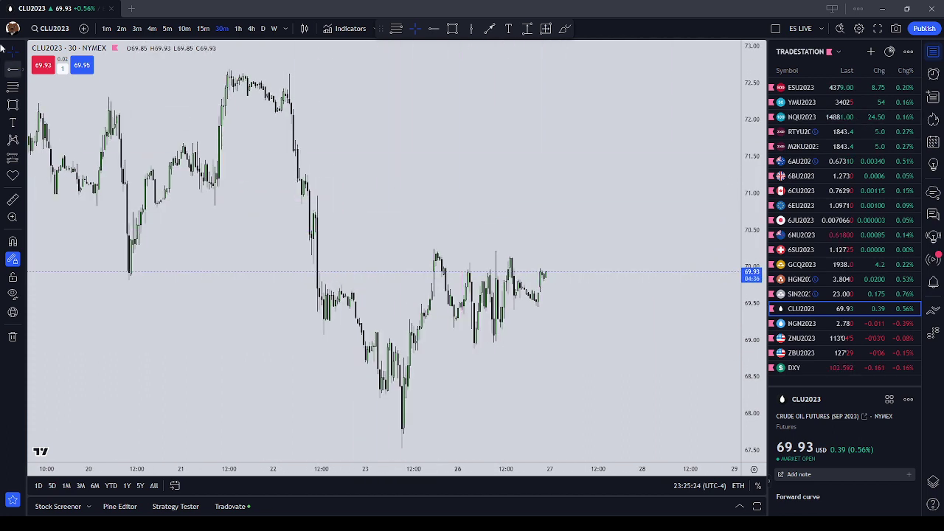
Step: Turn on magnet snapping and draw horizontal rays on CLU2023 at 70.24, 70.96 and about 71.26 from earlier swing points
left_click(6, 69)
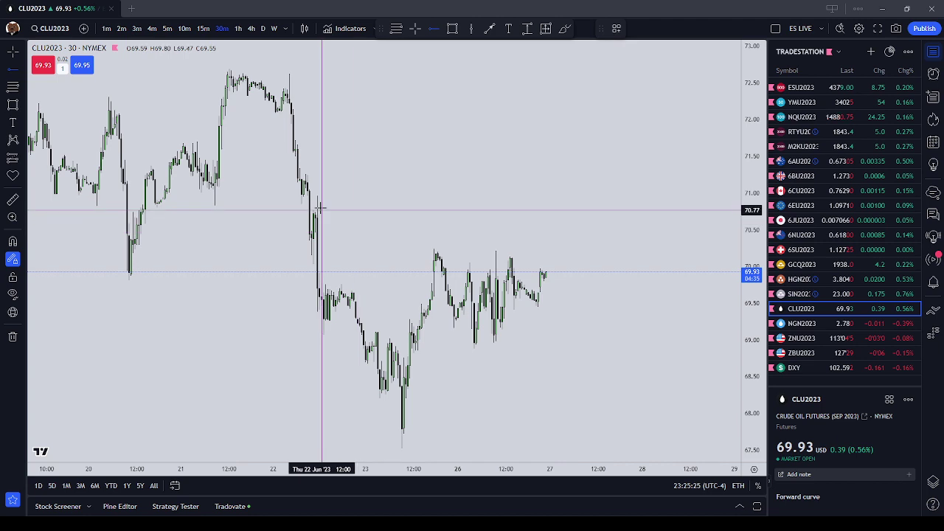
left_click(14, 244)
left_click(435, 248)
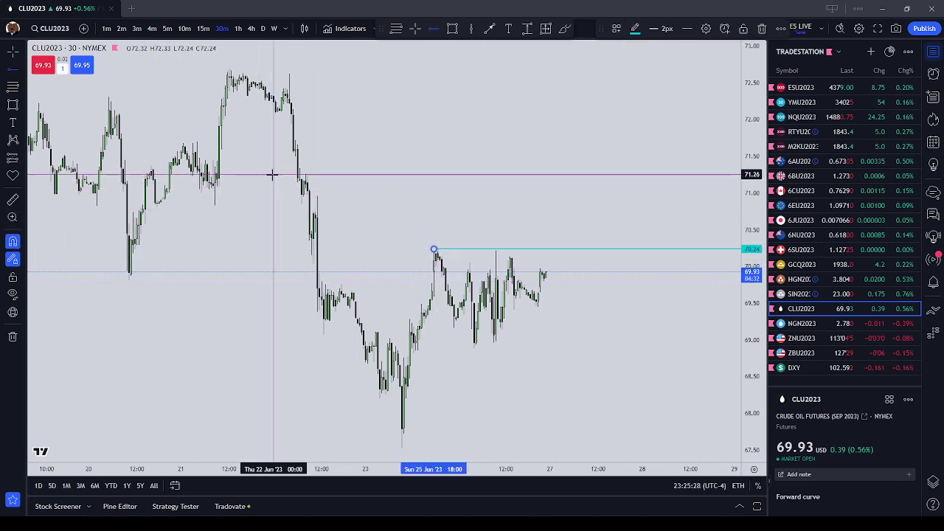
left_click(317, 196)
left_click(304, 175)
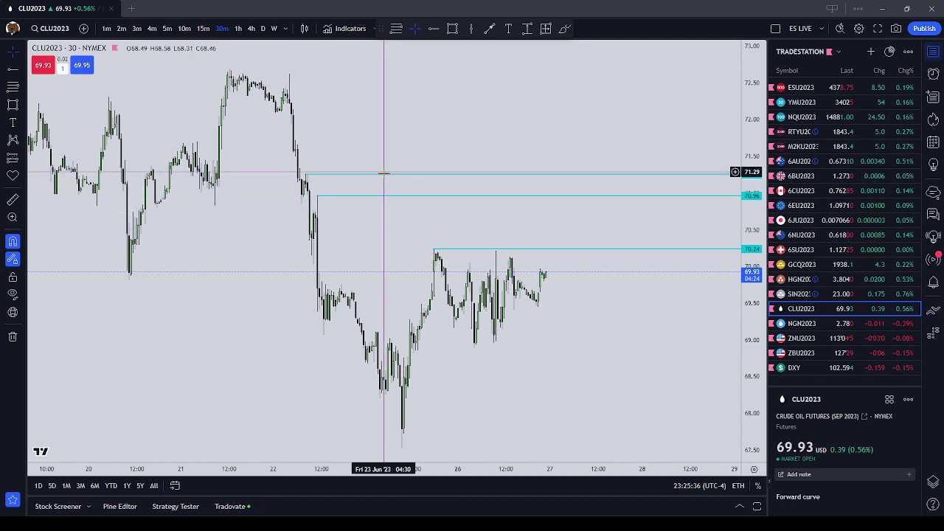
Step: Remove the three horizontal rays from the CLU2023 chart
right_click(527, 236)
left_click(628, 433)
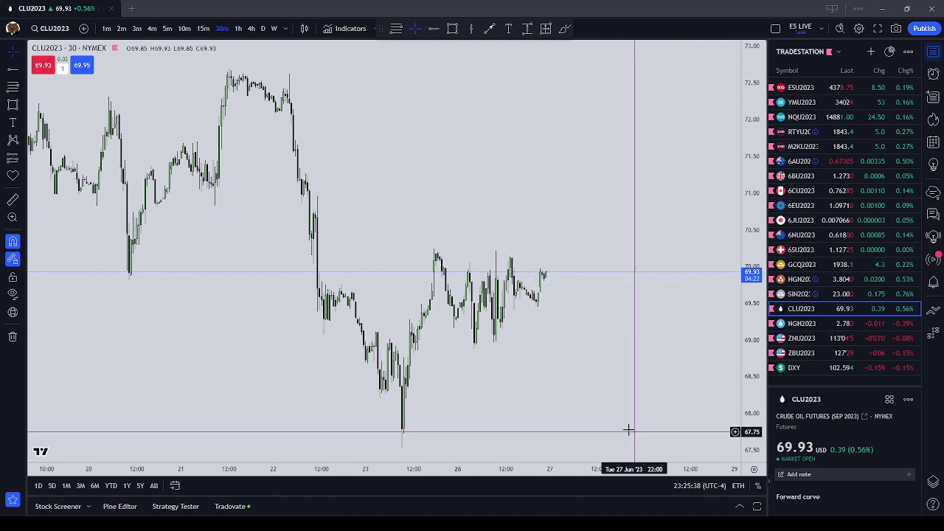
Step: Draw three rectangles over the 22 June drop on CLU2023, spanning about 71.98–71.74, 71.02–70.55 and 70.60–69.90
left_click(12, 106)
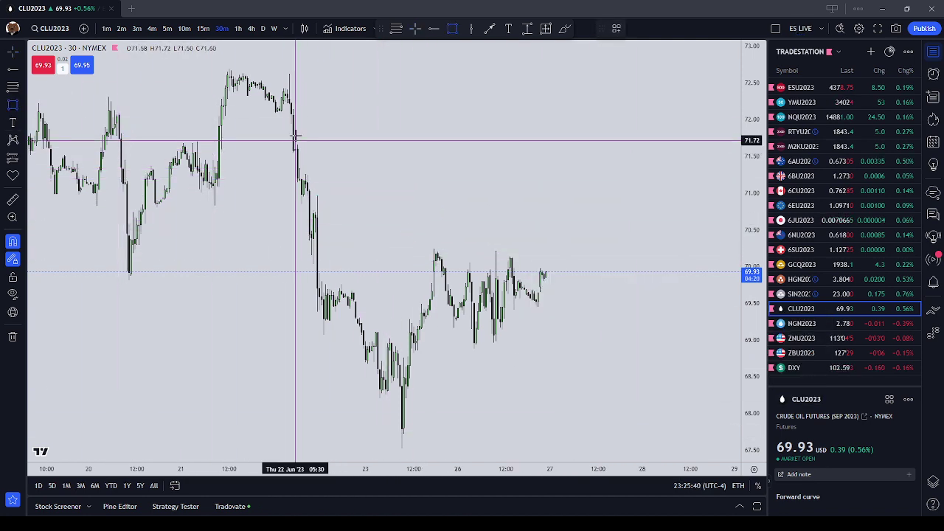
left_click_drag(285, 121, 300, 138)
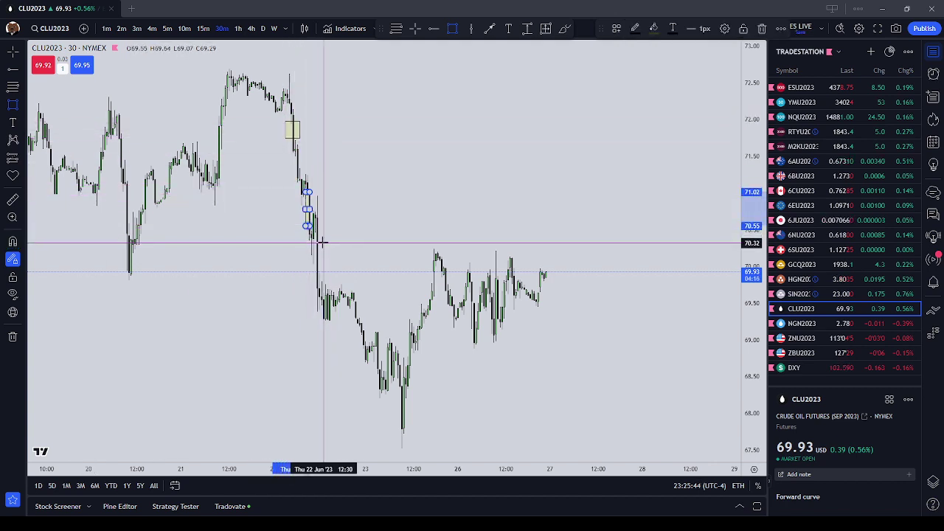
mouse_move(316, 223)
left_mouse_down()
mouse_move(317, 274)
mouse_move(315, 193)
mouse_move(301, 210)
mouse_move(321, 210)
left_mouse_up()
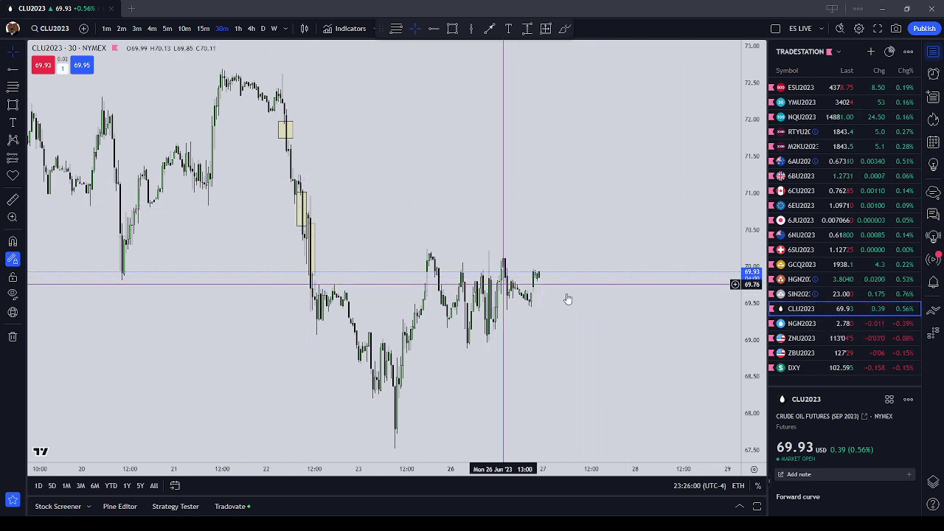
scroll(550, 280, "up", 1)
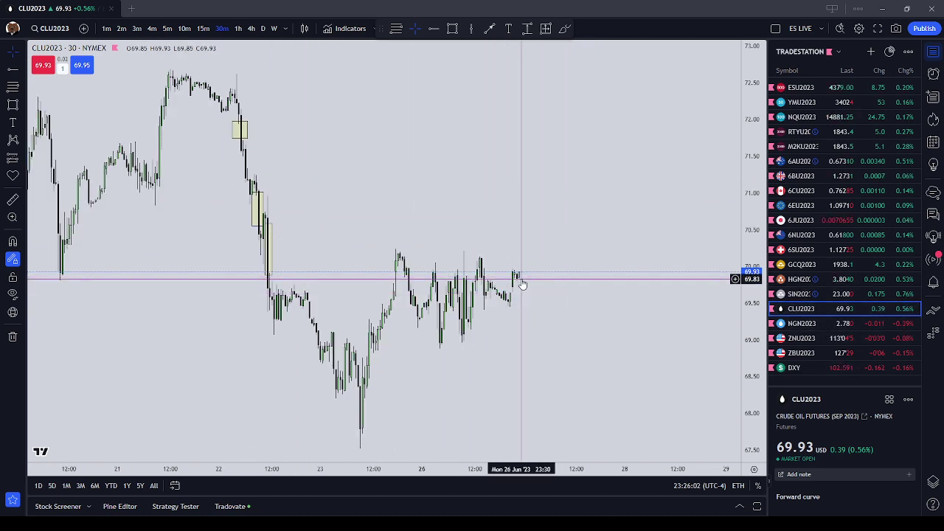
scroll(486, 293, "up", 1)
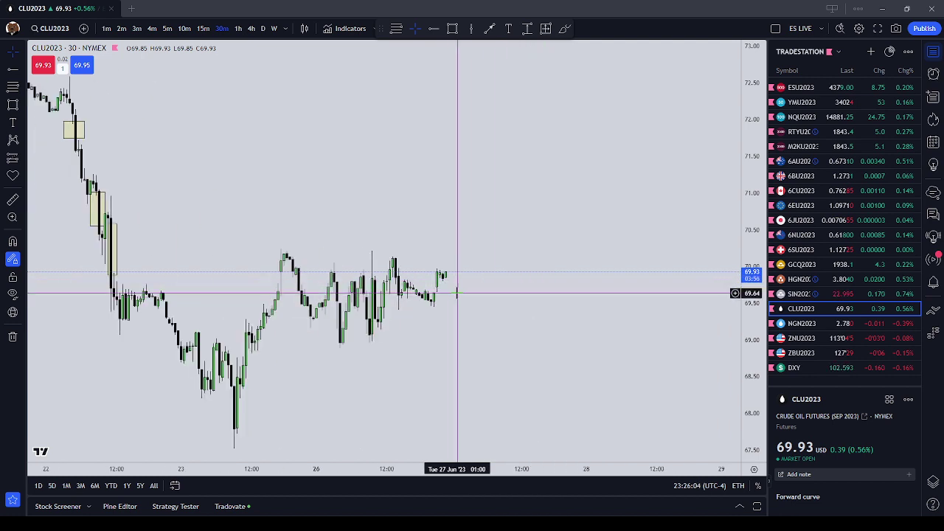
scroll(486, 285, "down", 1)
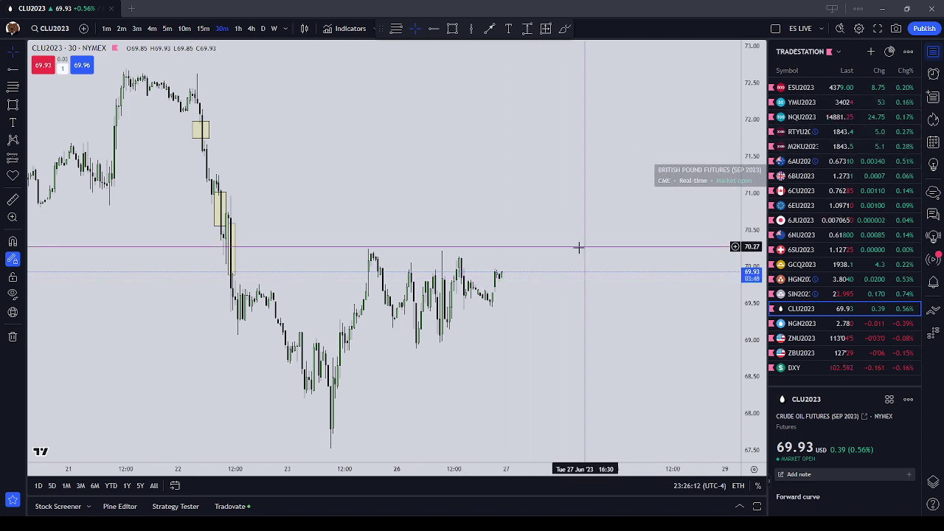
scroll(398, 200, "left", 2)
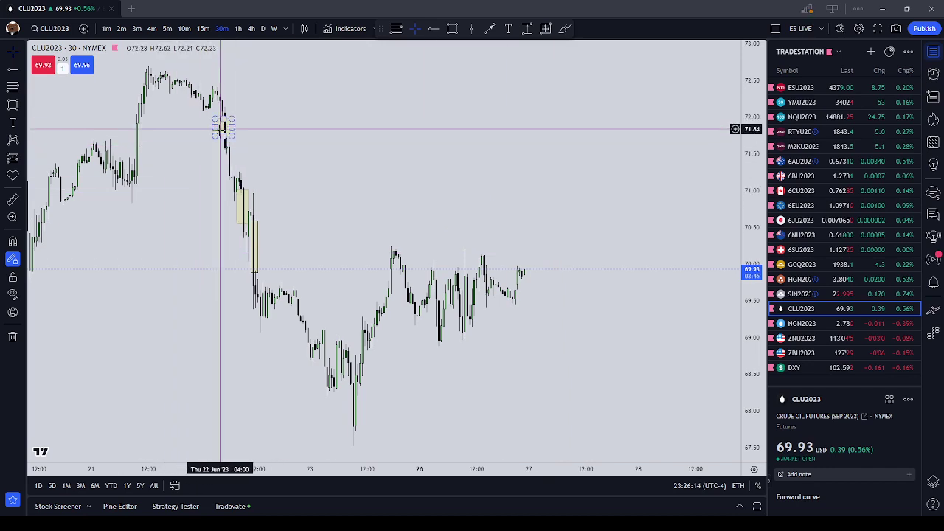
Step: Remove all drawings from the CLU2023 chart
right_click(299, 135)
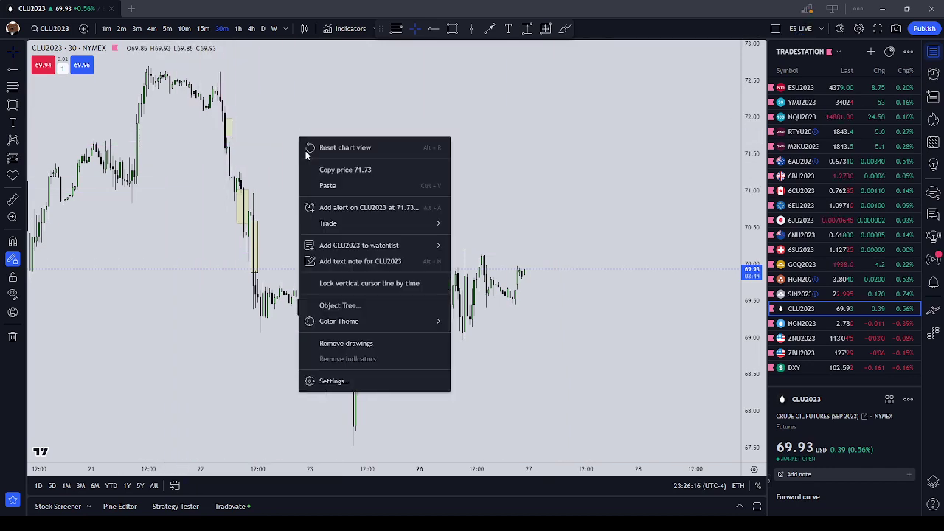
left_click(386, 344)
Step: Open the DXY chart and delete the yellow rectangle between about 102.42 and 102.55, keeping the orange zone above it
left_click(862, 369)
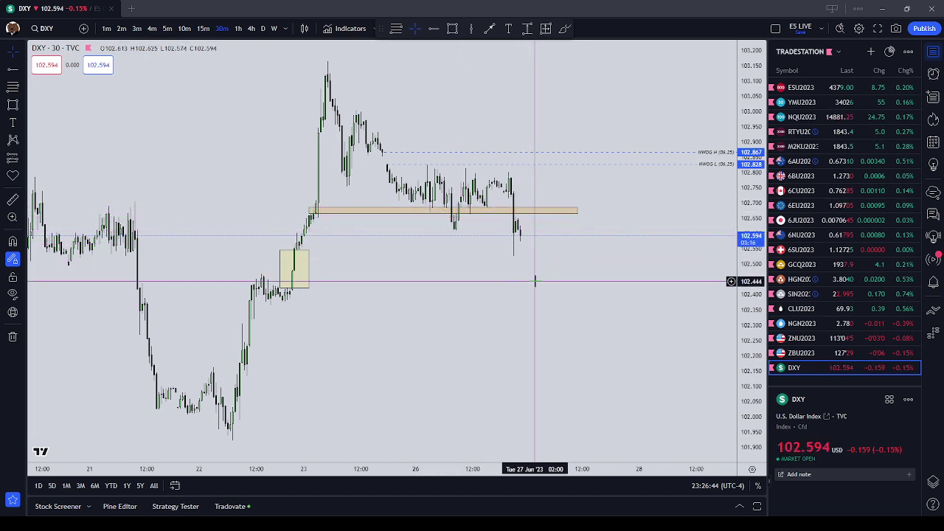
left_click(309, 269)
key("Delete")
scroll(538, 186, "down", 2)
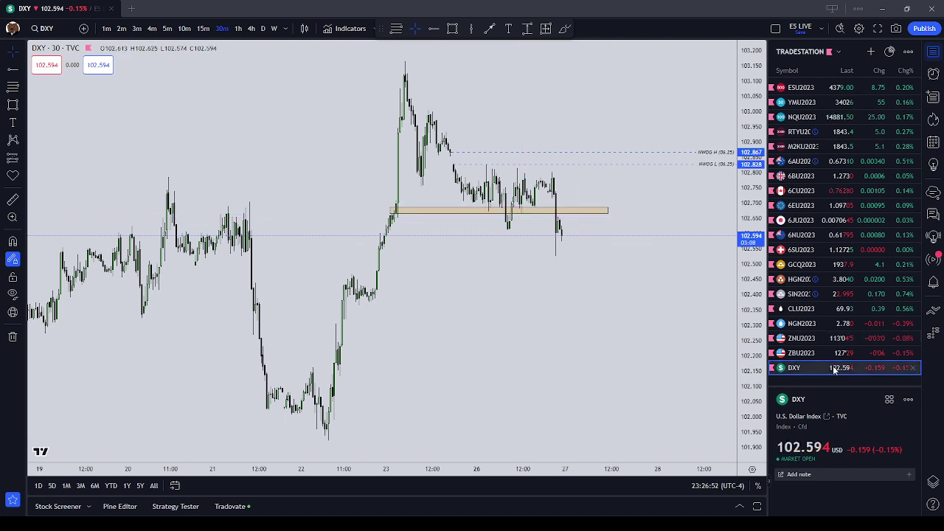
scroll(660, 344, "up", 2)
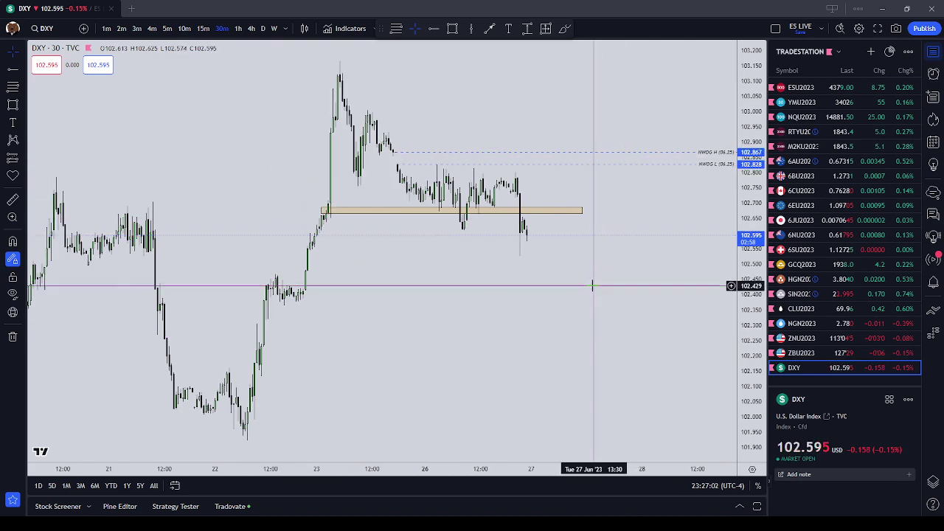
scroll(594, 283, "down", 3)
scroll(594, 283, "up", 2)
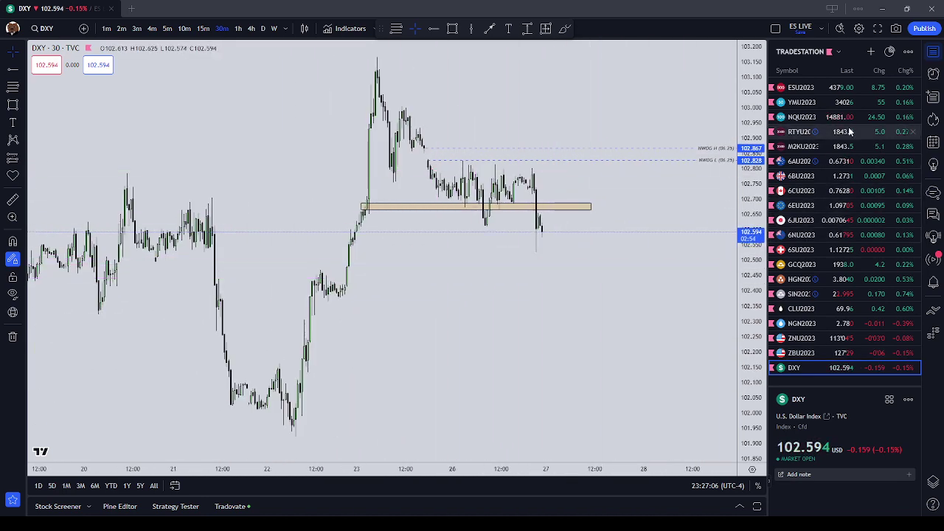
Step: Examine the open SIN2023 silver and HGN2023 copper positions against their sell limit orders on the 30-minute charts
left_click(809, 293)
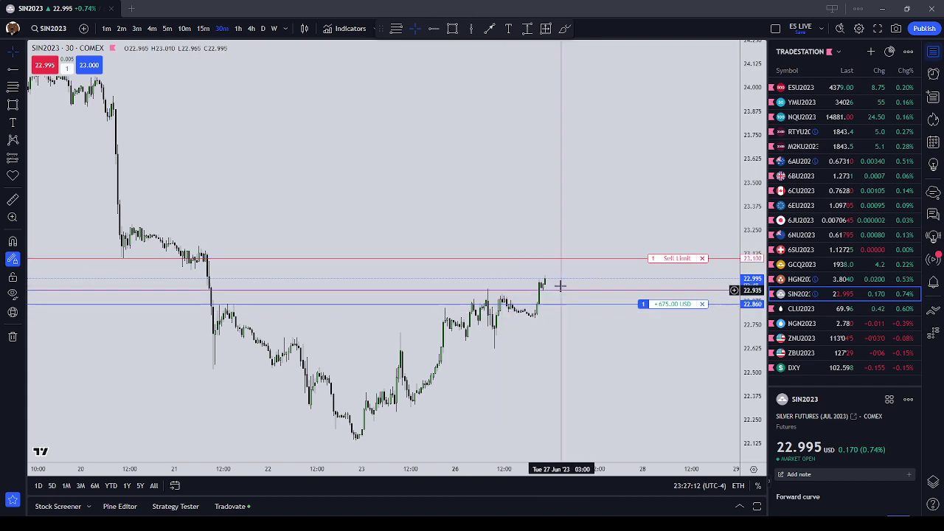
scroll(562, 312, "down", 3)
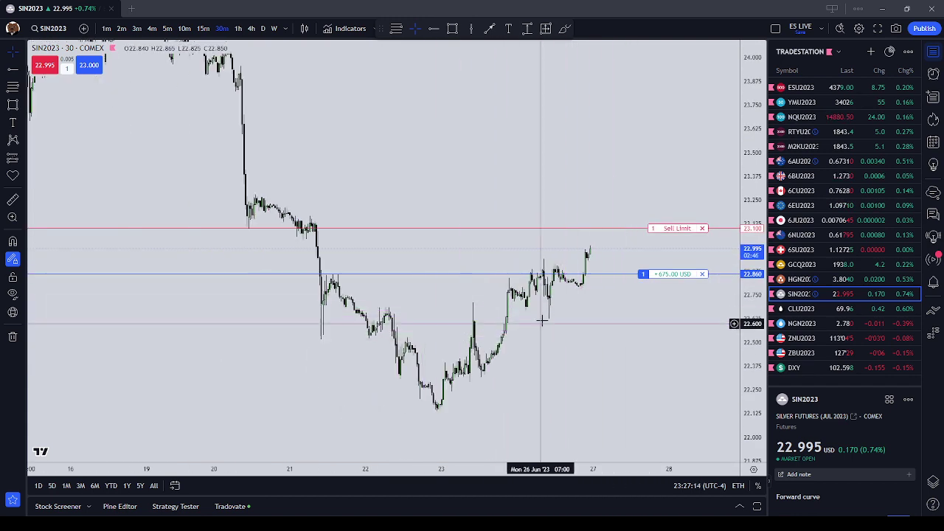
scroll(570, 320, "up", 2)
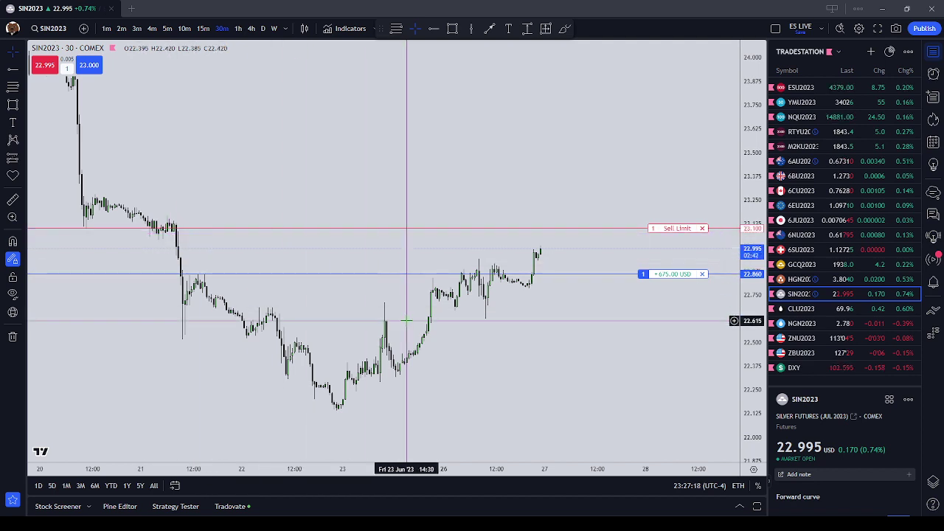
scroll(597, 332, "up", 2)
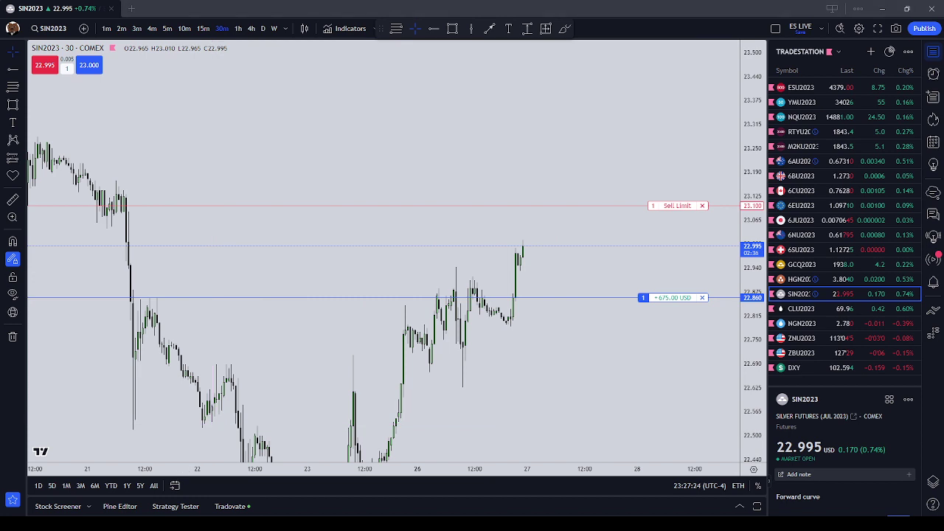
scroll(467, 347, "down", 3)
scroll(532, 352, "up", 2)
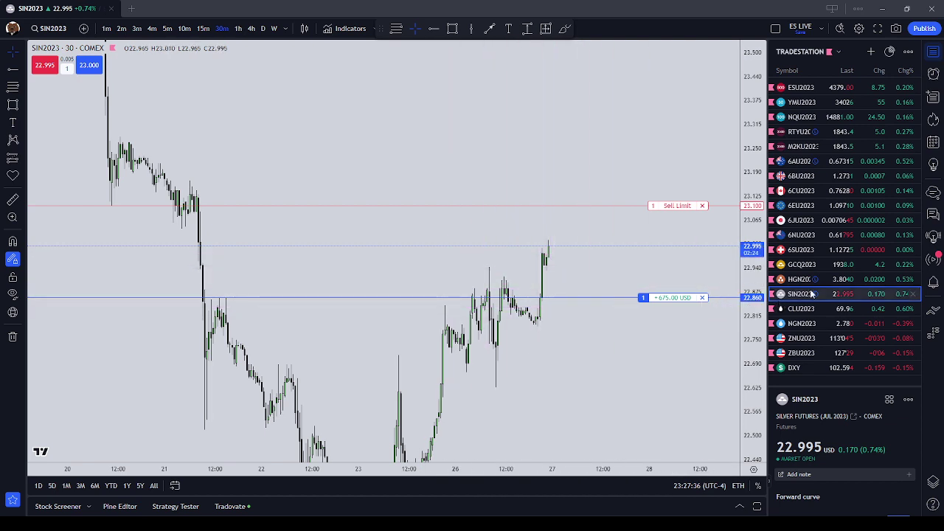
scroll(608, 335, "up", 1)
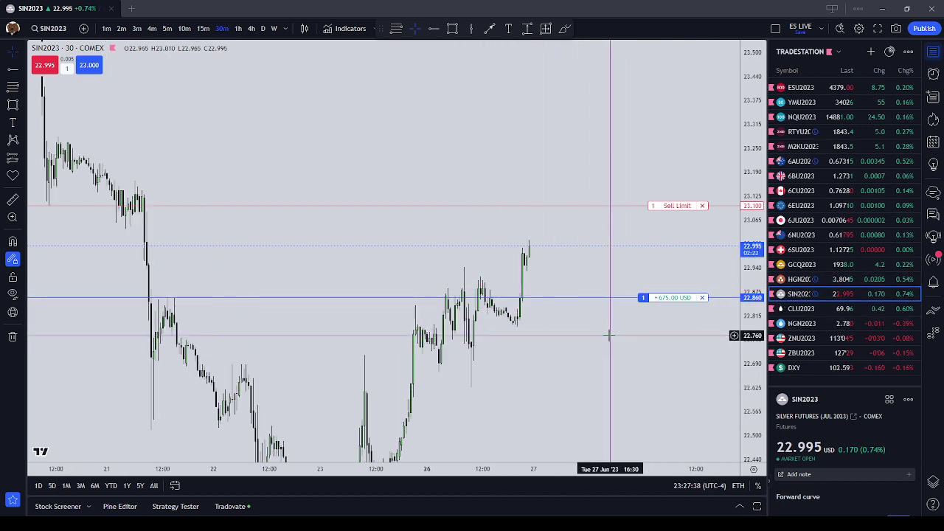
scroll(371, 309, "up", 1)
scroll(362, 311, "down", 2)
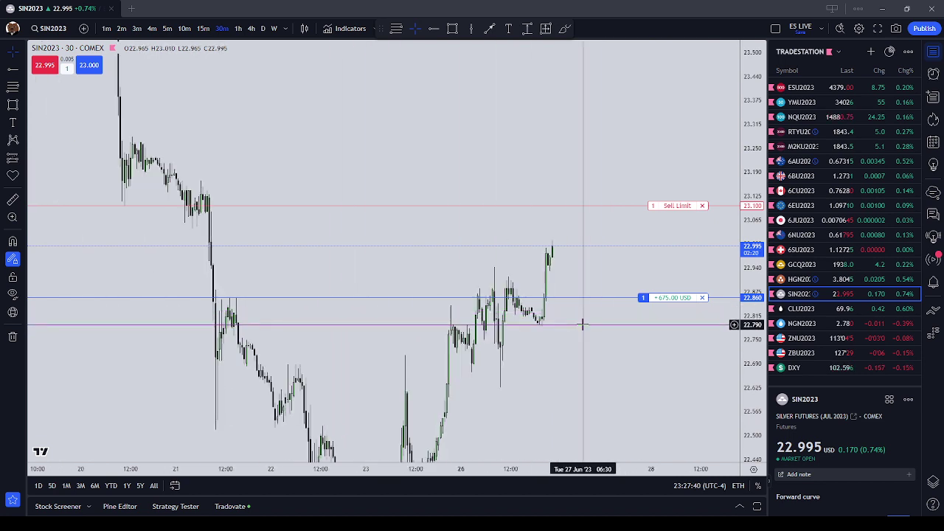
left_click(850, 280)
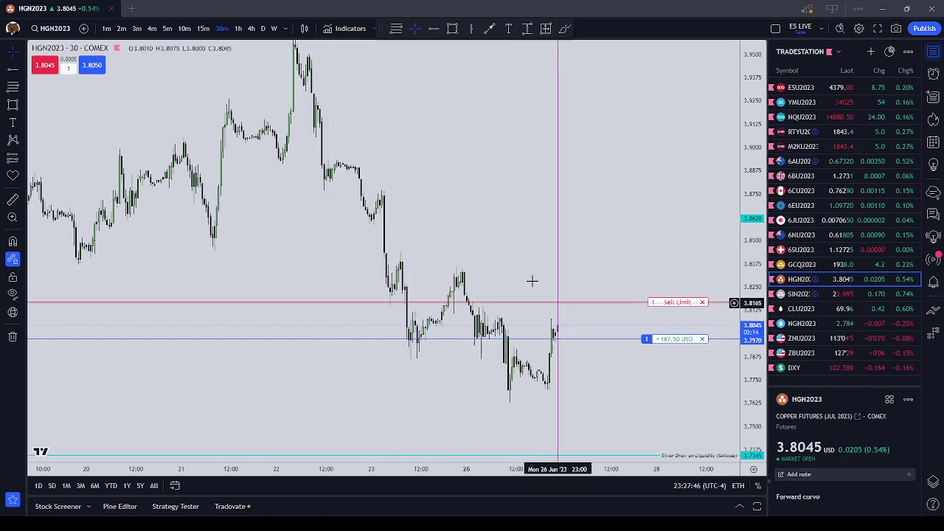
Step: Draw a horizontal ray on DXY, move it to the 22 June low at 101.918, and delete it
left_click(849, 367)
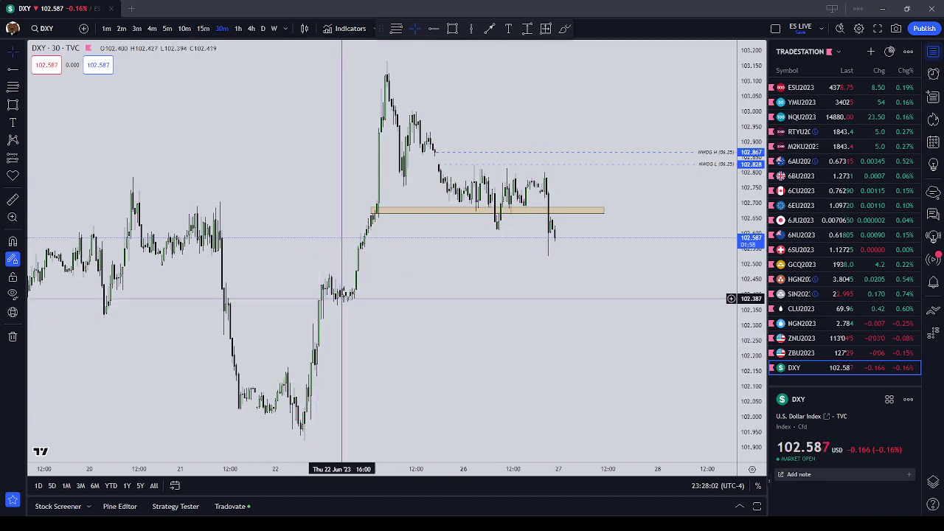
left_click(12, 69)
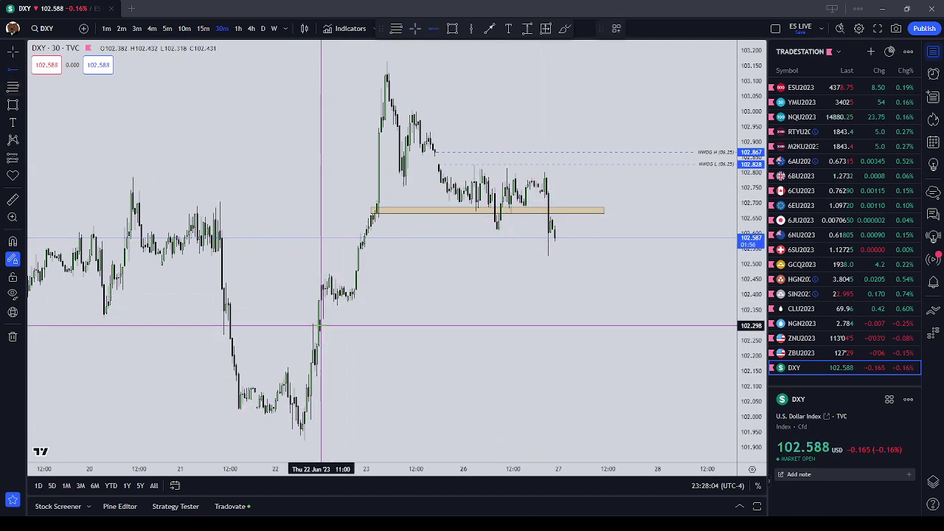
left_click(317, 306)
left_click(398, 342)
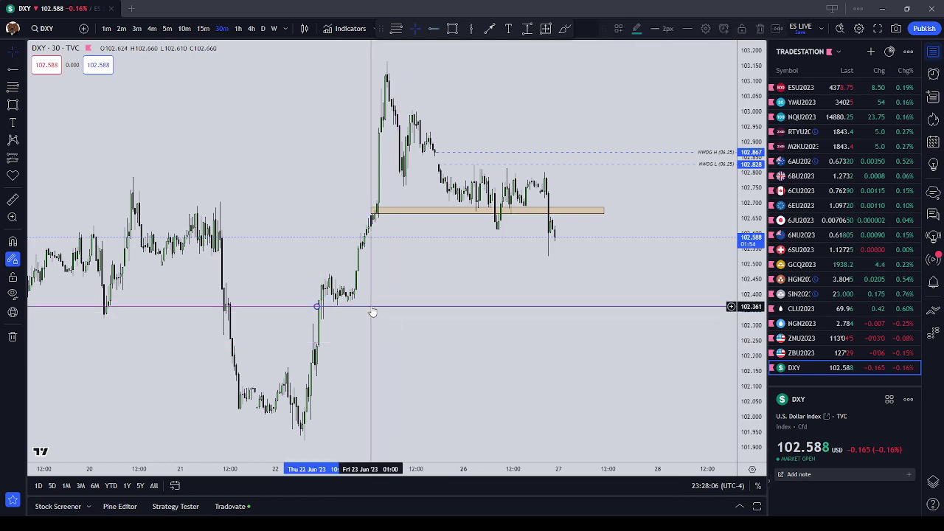
left_click_drag(372, 312, 313, 381)
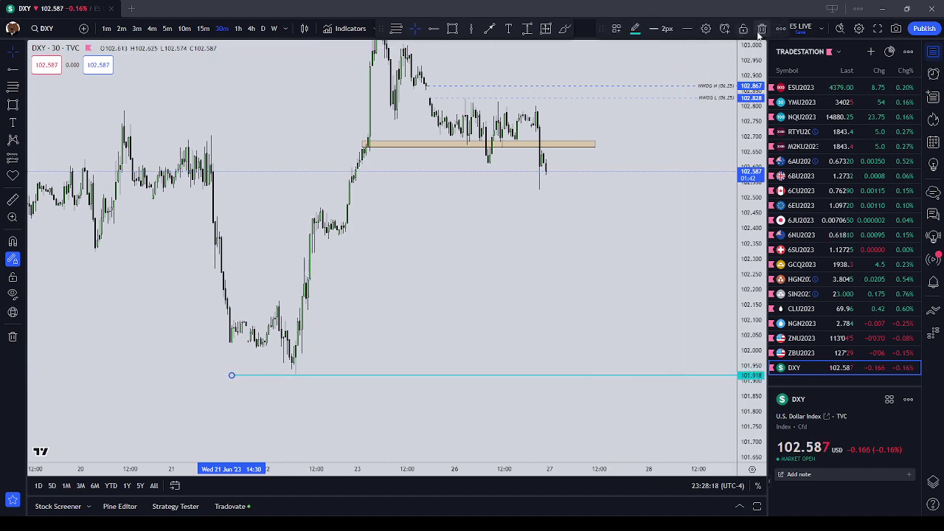
left_click(761, 28)
Step: Examine DXY's 30-minute price action around the orange zone, the new week opening gap lines and the earlier swing lows
scroll(516, 200, "down", 4)
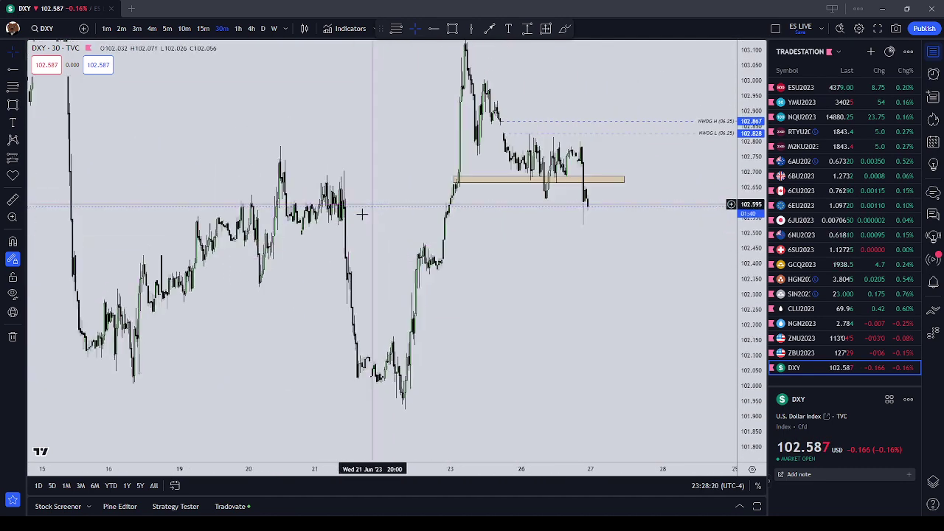
left_click_drag(362, 214, 339, 238)
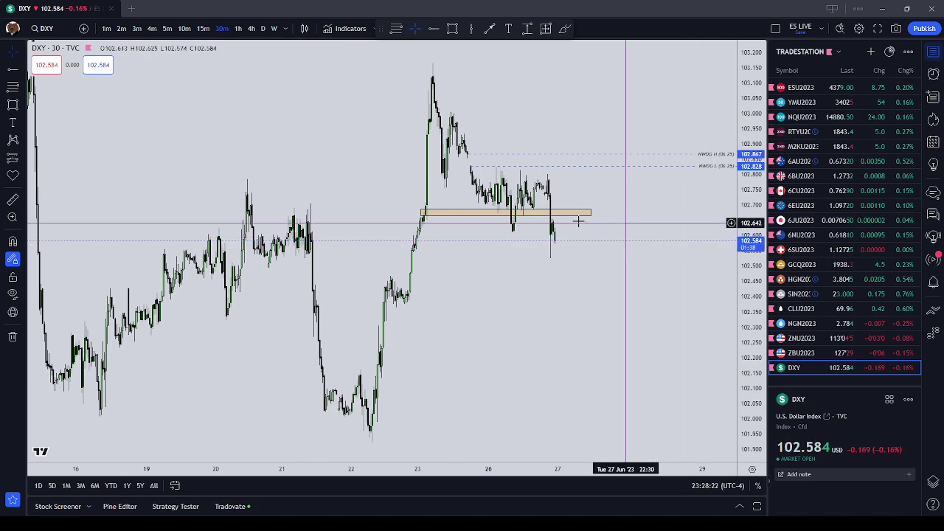
scroll(558, 270, "up", 3)
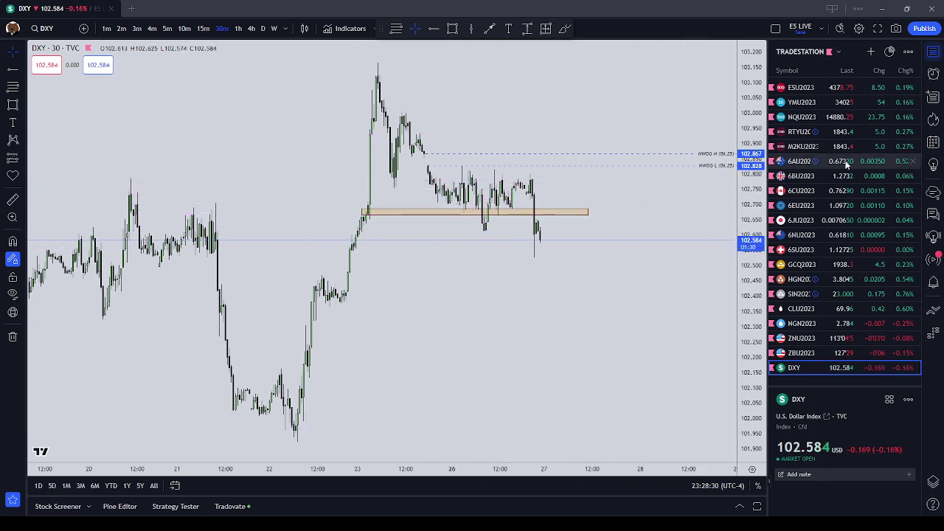
scroll(558, 157, "up", 1)
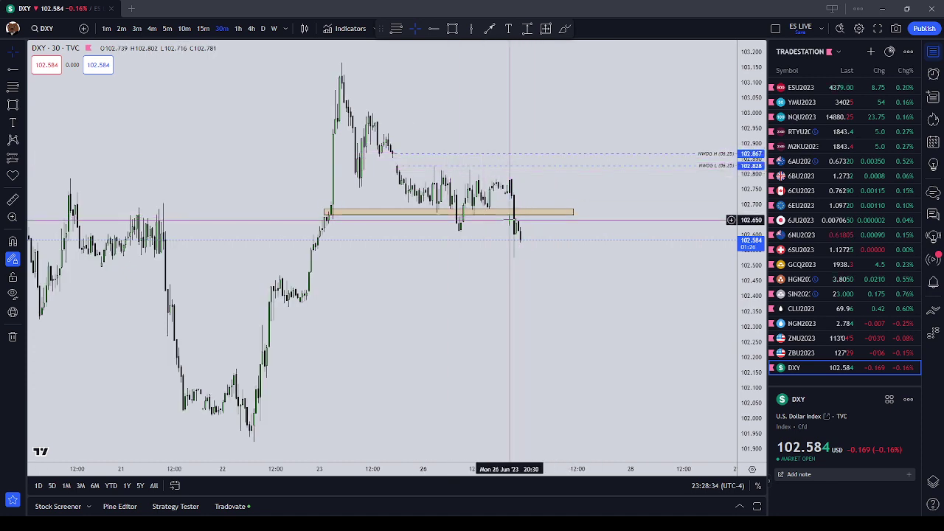
scroll(432, 221, "up", 1)
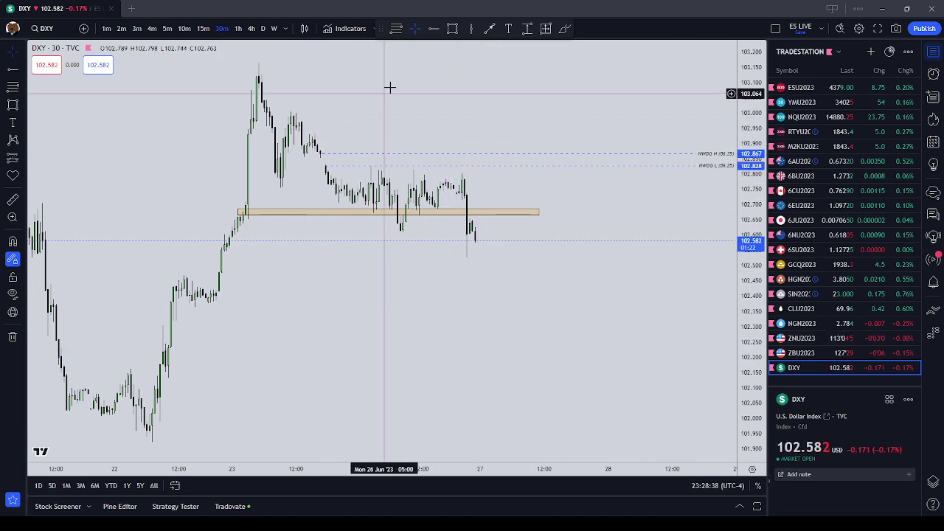
scroll(287, 156, "down", 2)
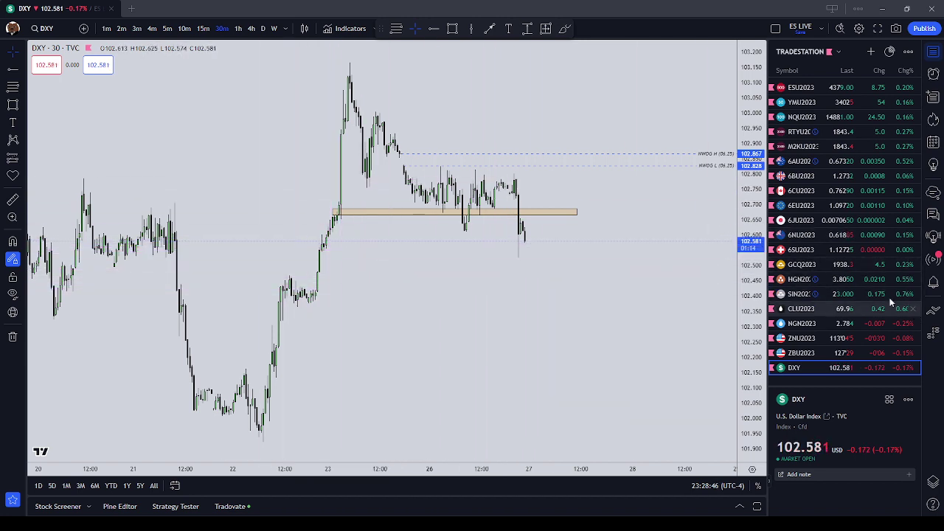
scroll(520, 377, "down", 2)
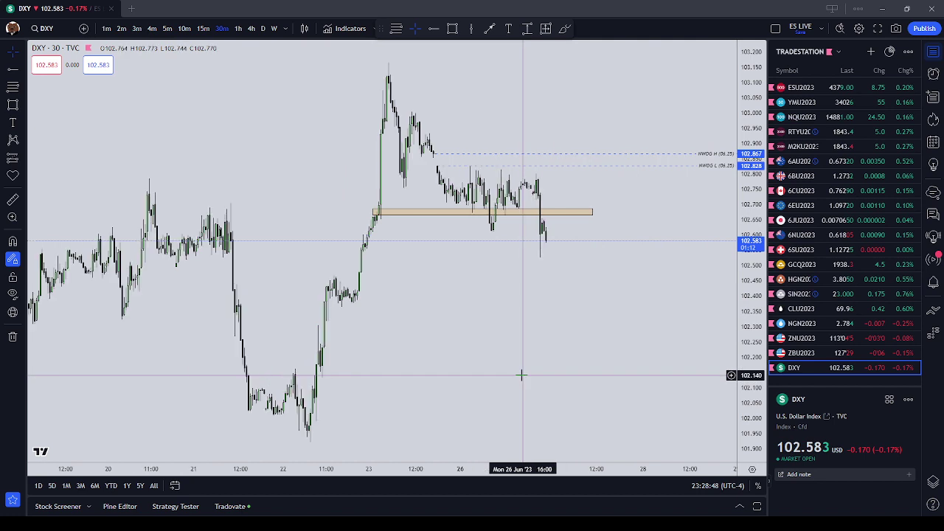
Step: Recheck the SIN2023 silver and HGN2023 copper charts, comparing price with each open position and its sell limit
left_click(853, 293)
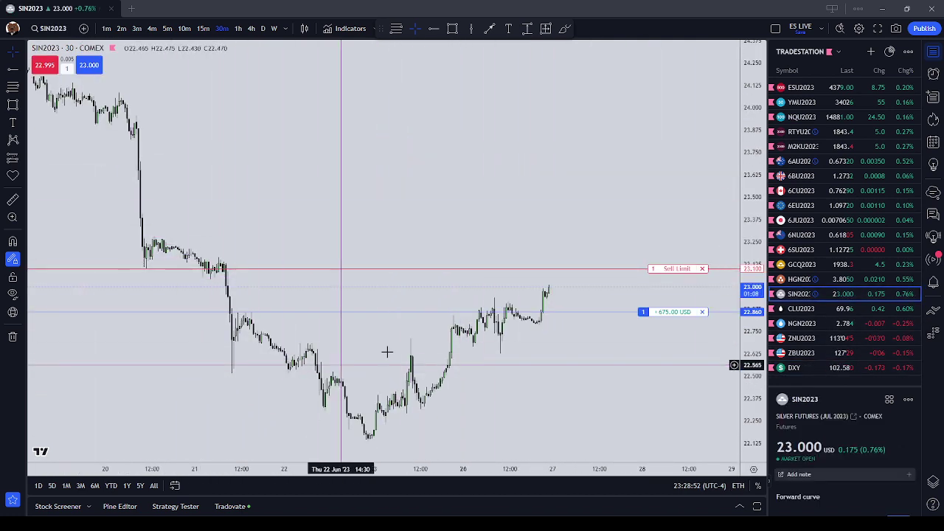
scroll(633, 253, "down", 3)
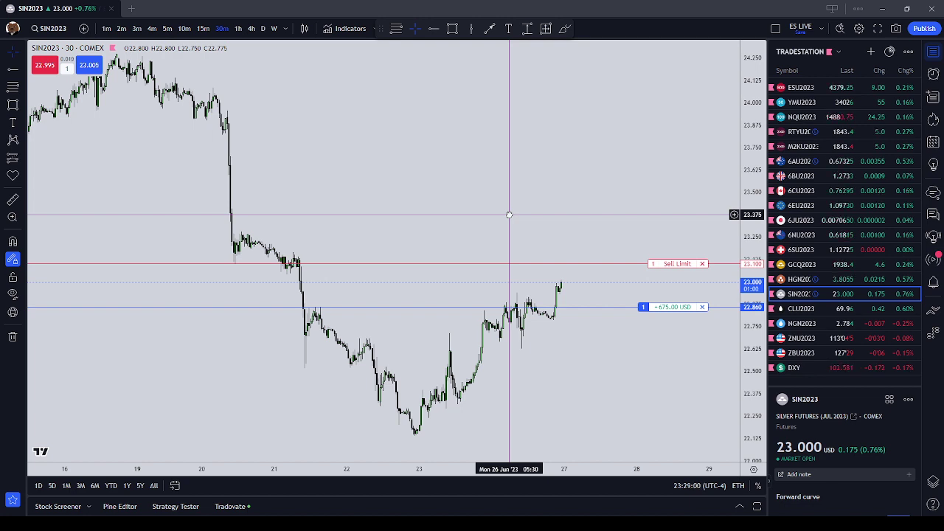
left_click(864, 281)
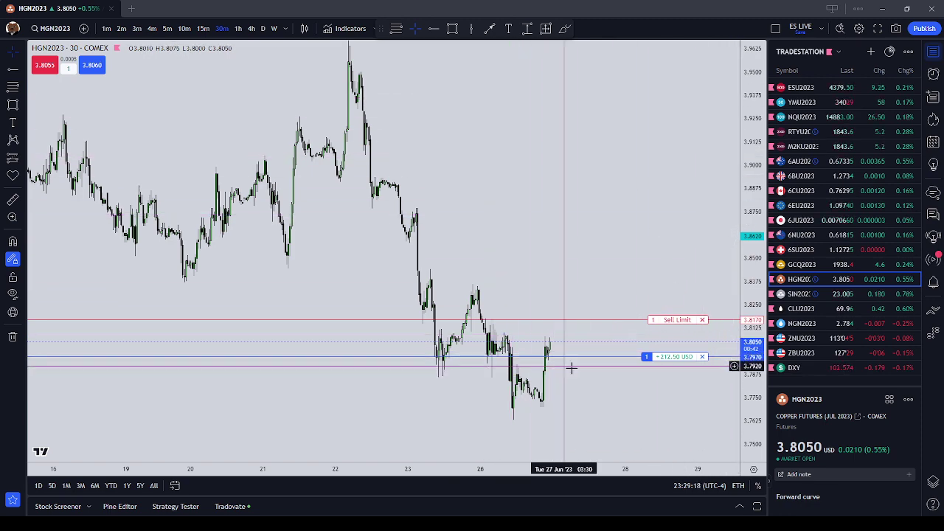
scroll(571, 367, "up", 5)
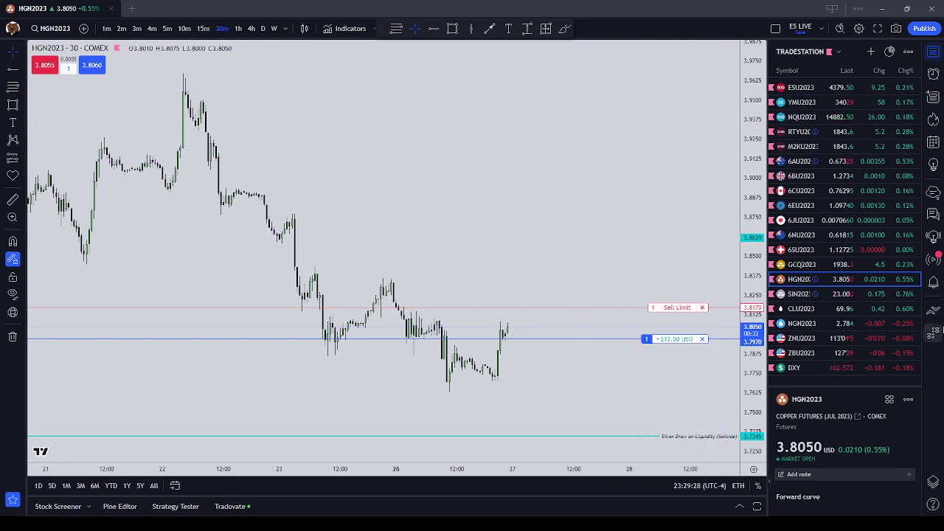
Step: Examine the HGN2023 copper order ladder alongside the 30-minute chart, comparing bid and ask levels with the open position, and close it
left_click(938, 333)
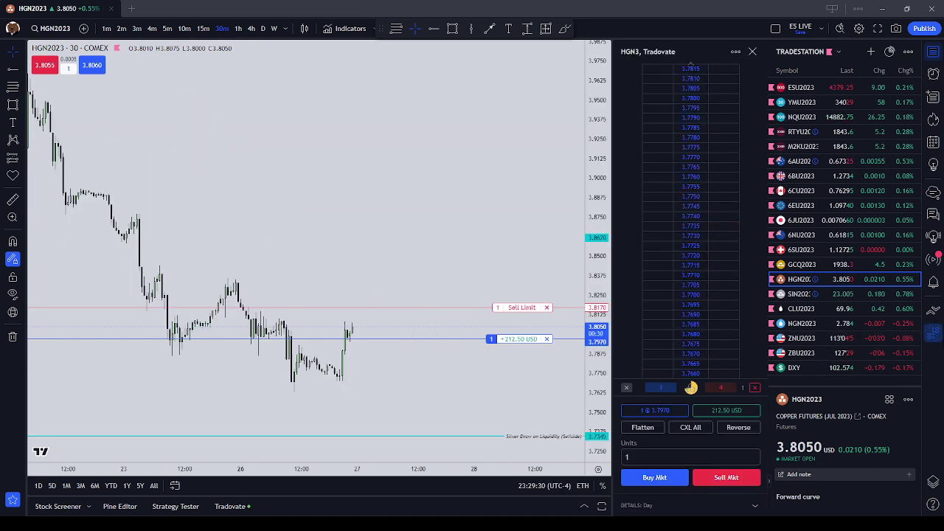
left_click(934, 335)
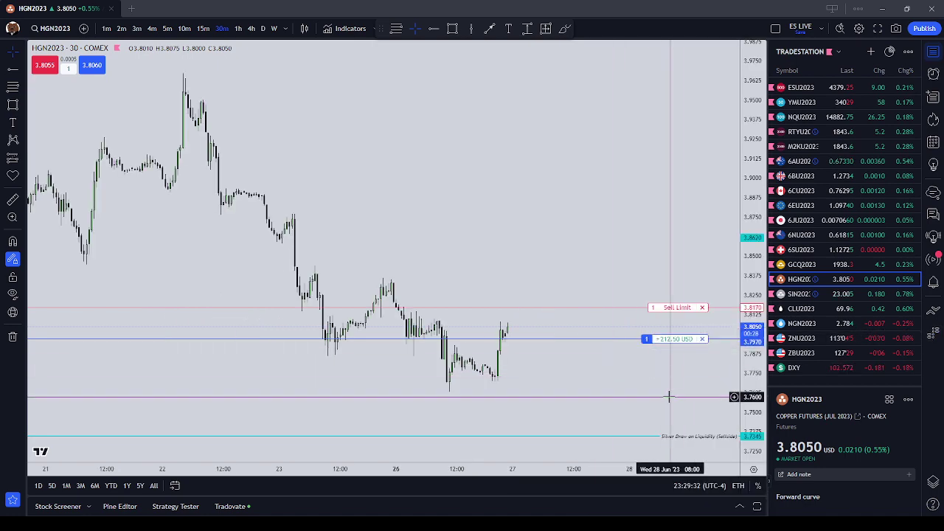
left_click_drag(752, 392, 746, 294)
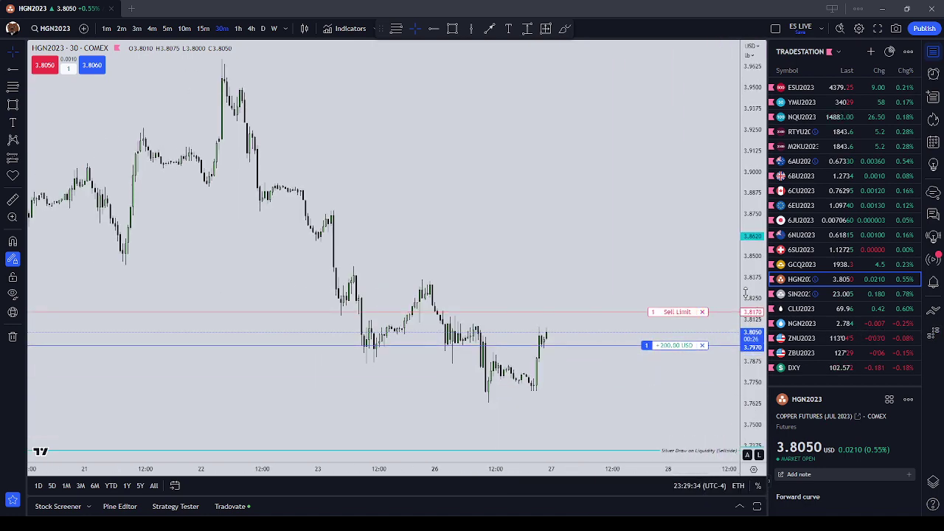
left_click(934, 334)
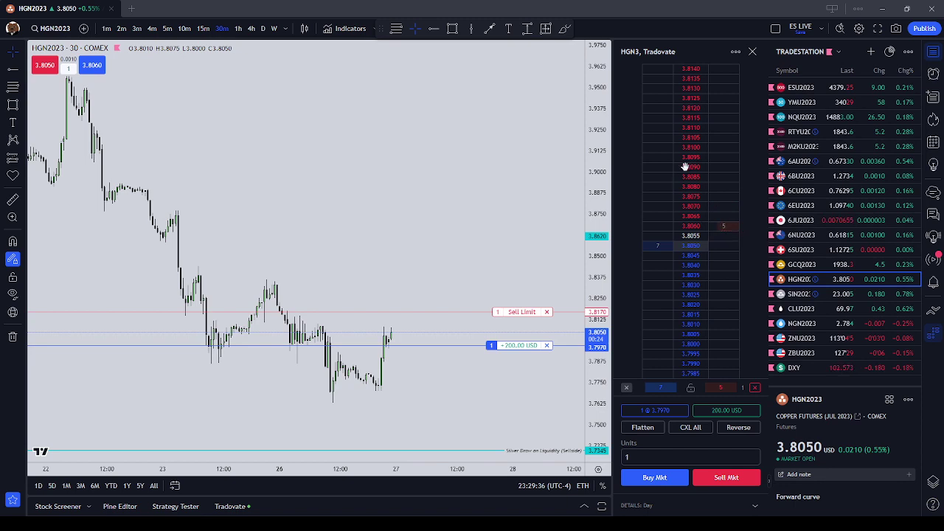
left_click(752, 52)
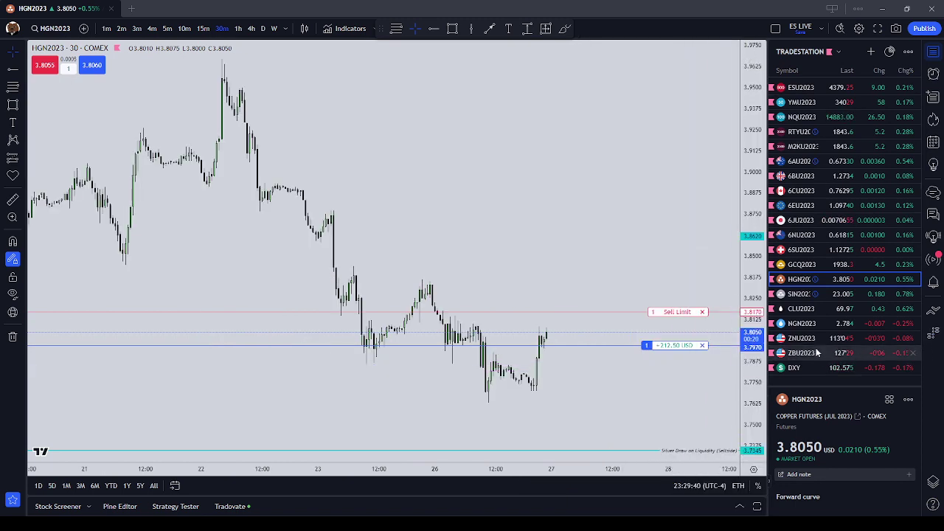
left_click(934, 334)
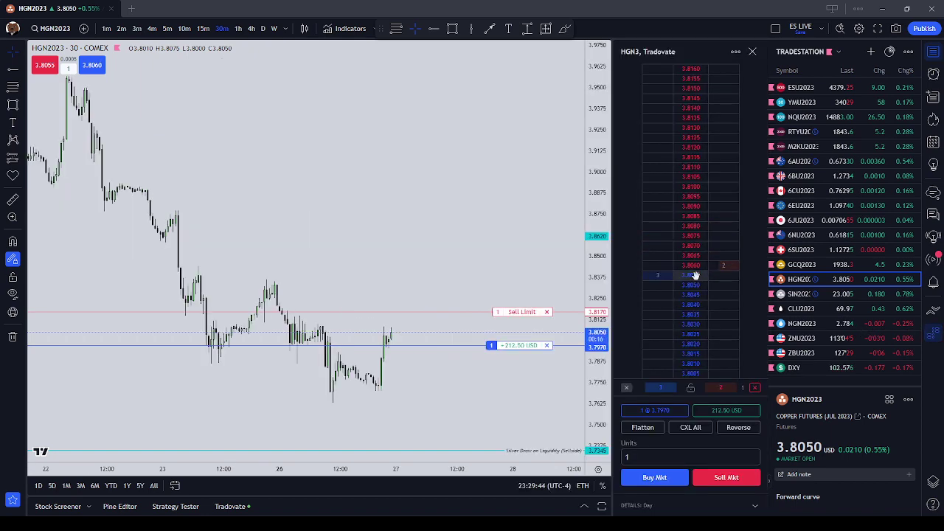
left_click(751, 51)
scroll(718, 163, "up", 2)
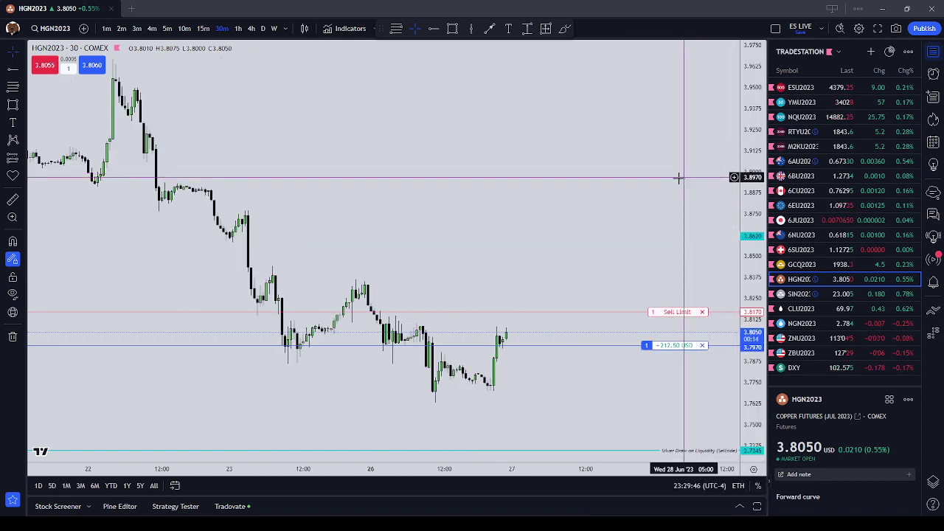
left_click(933, 334)
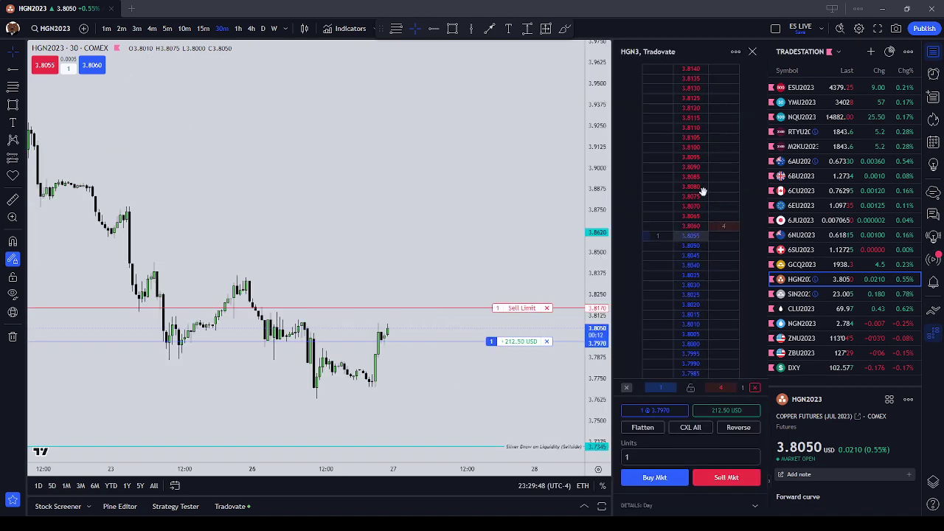
left_click(751, 51)
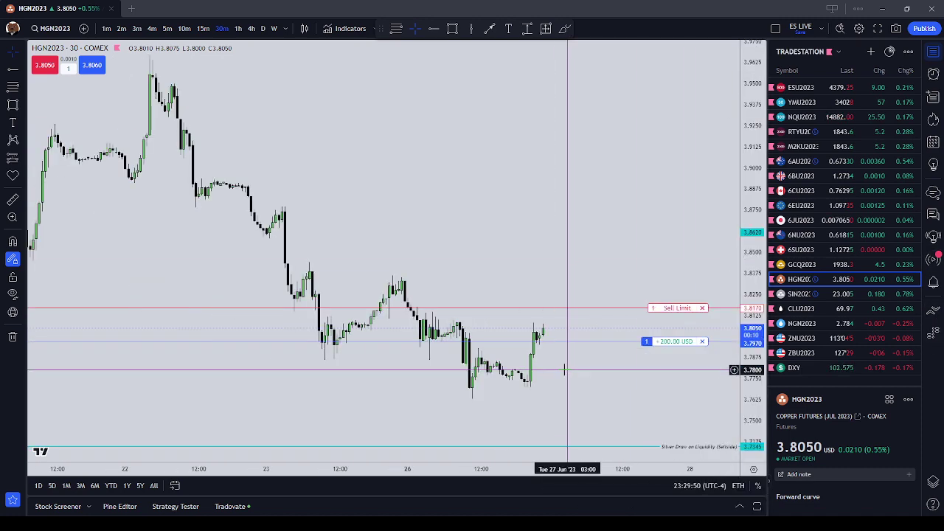
Step: Inspect recent HGN2023 copper price action between the open position and its sell limit at a closer price and time scale
scroll(560, 361, "down", 1)
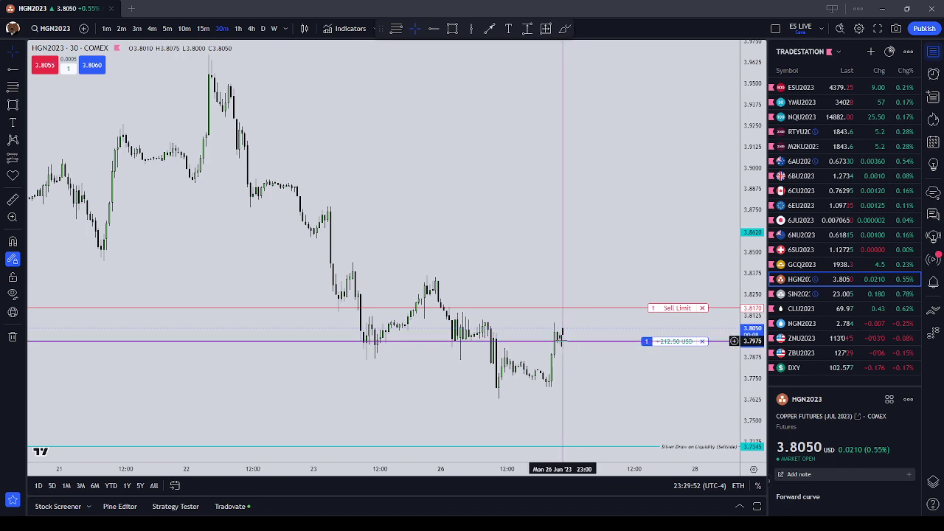
scroll(562, 280, "up", 2)
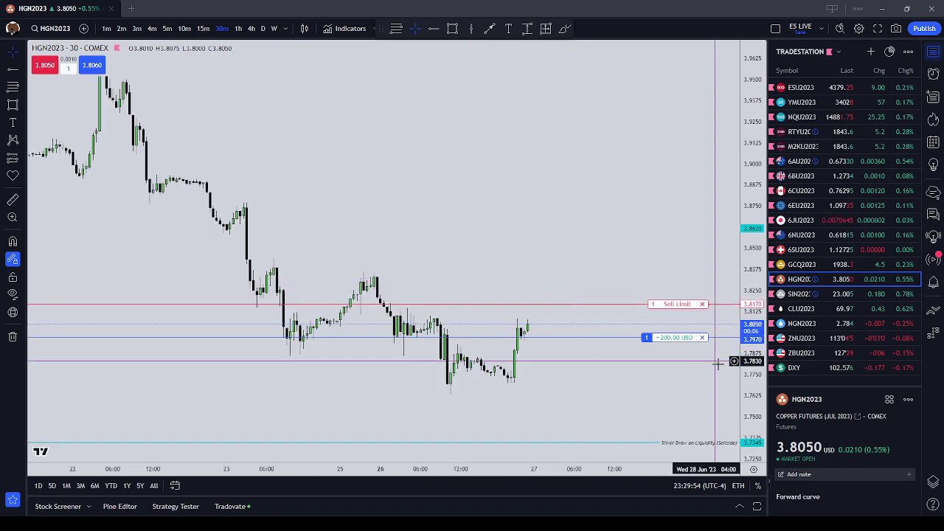
left_click_drag(746, 375, 609, 210)
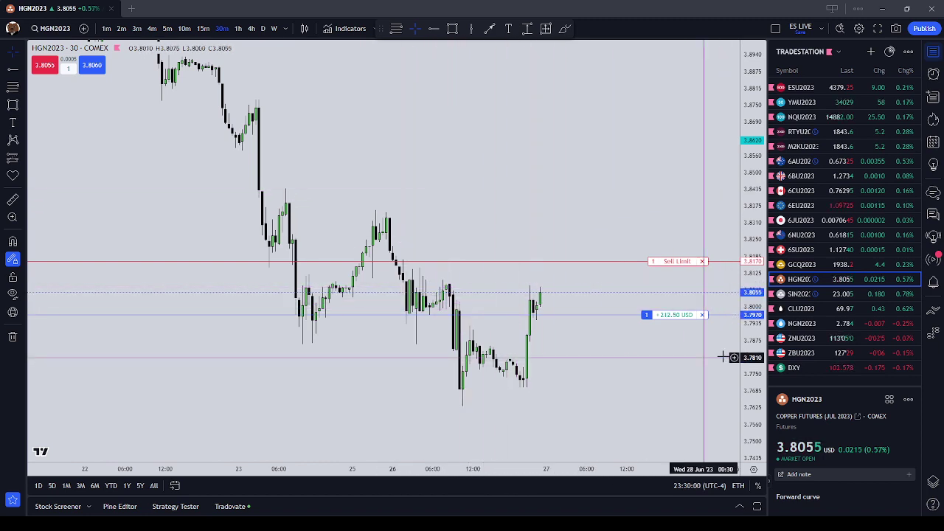
Step: On the DXY 30-minute chart, draw rectangles over two legs of the 22 June rally, at about 102.43–102.545 and 102.245–102.31
left_click(826, 368)
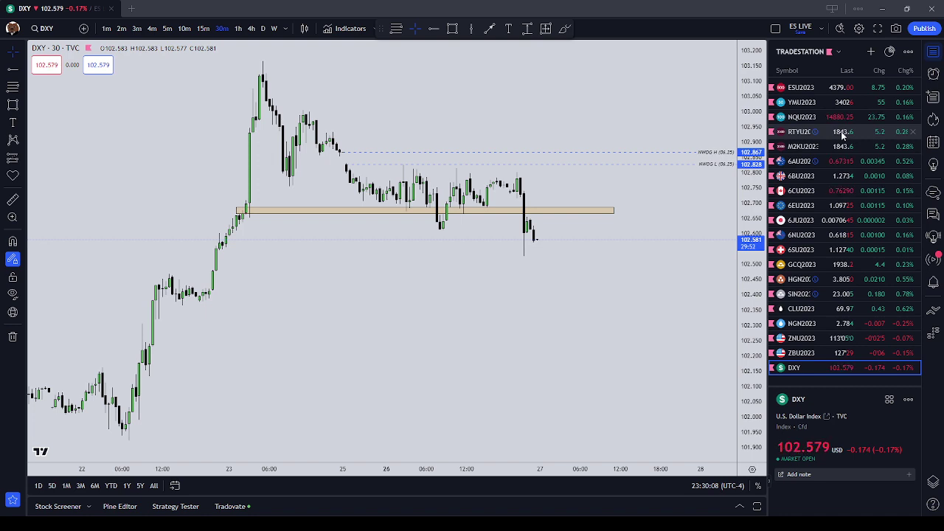
scroll(480, 236, "down", 1)
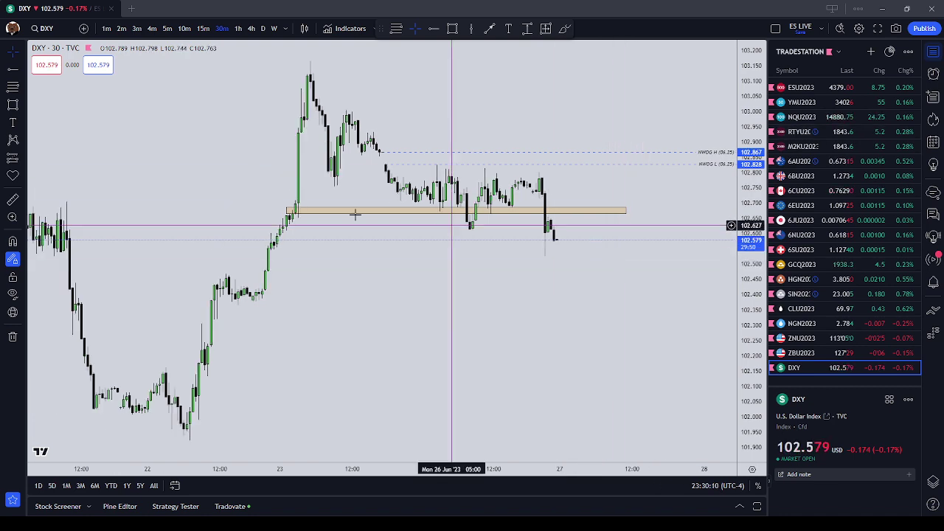
left_click(14, 107)
left_click_drag(253, 250, 280, 285)
mouse_move(200, 311)
left_mouse_down()
mouse_move(220, 341)
mouse_move(209, 322)
left_mouse_up()
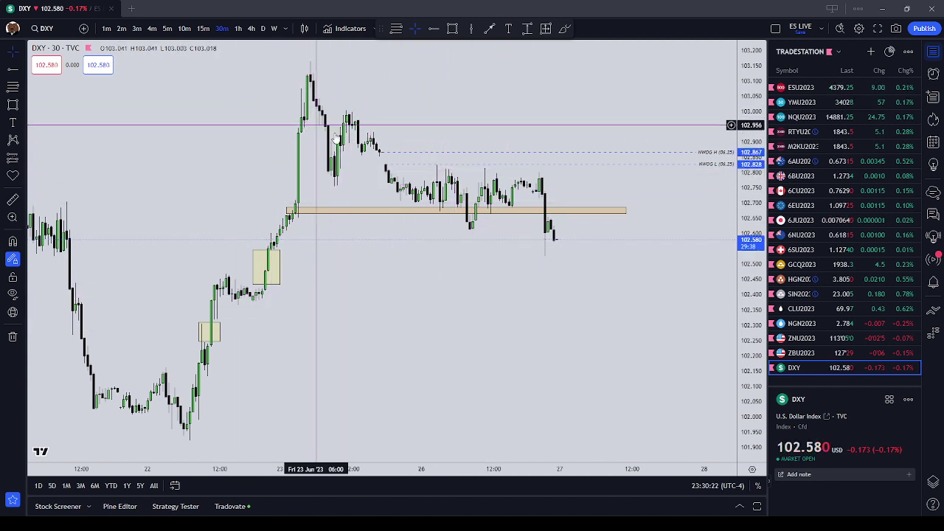
Step: Shift the upper rectangle on the DXY rally to span 102.426 to 102.539, and delete both rectangles
left_click(275, 266)
left_click_drag(280, 268, 272, 269)
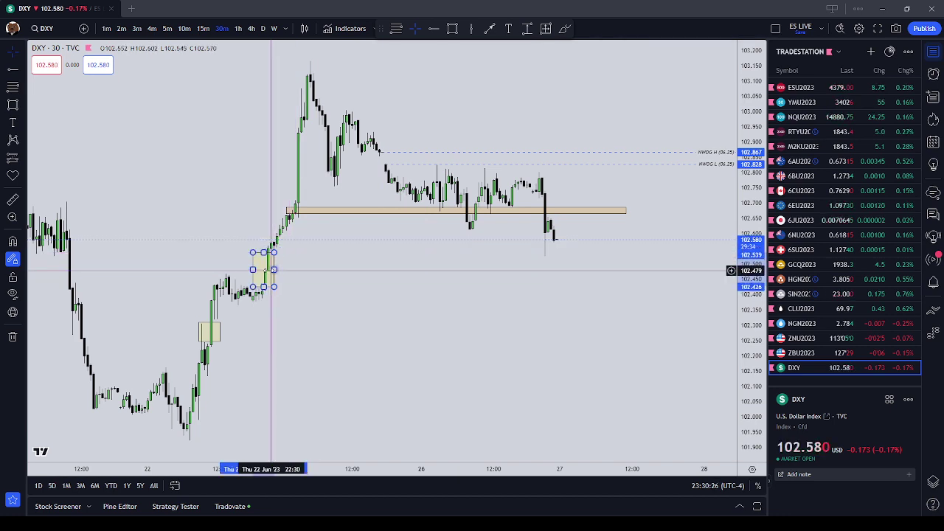
left_click(327, 274)
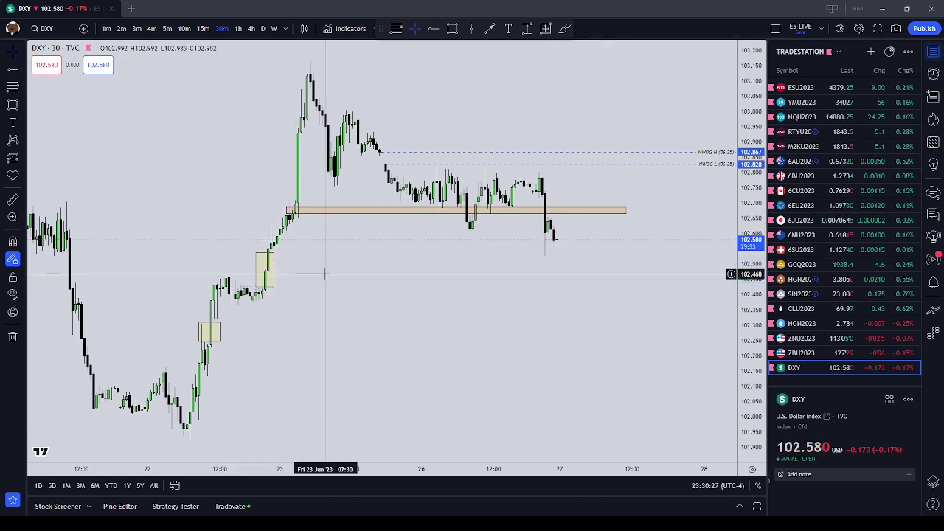
left_click(270, 260)
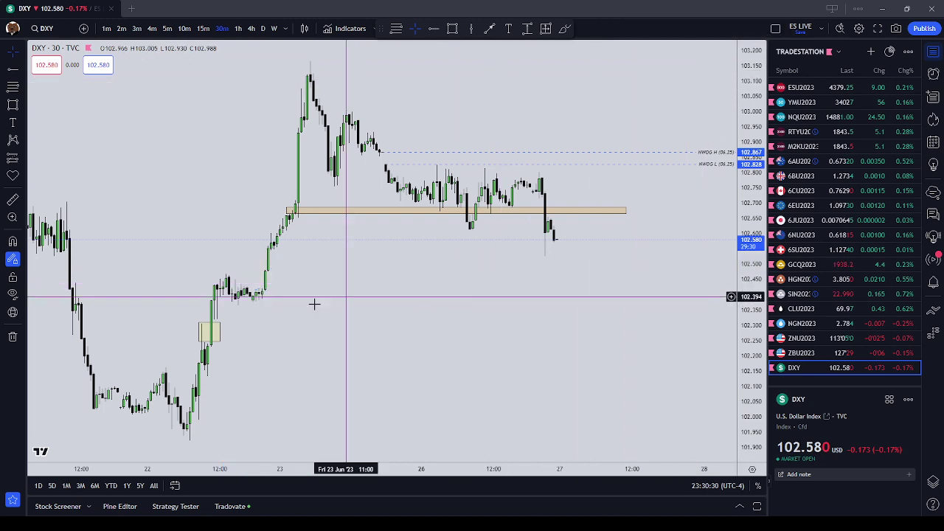
left_click(209, 332)
key("Escape")
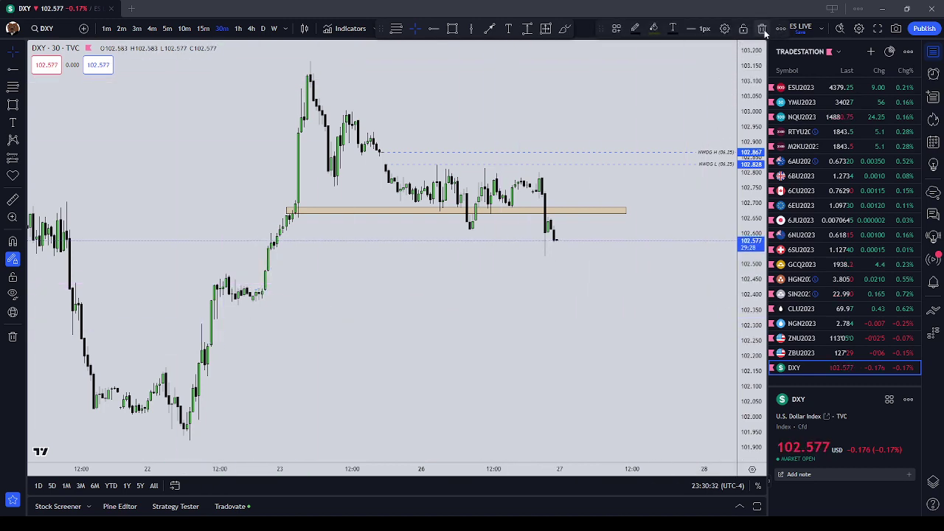
Step: Examine DXY's decline below the orange zone against the 22 June rally and its swing low
scroll(587, 190, "down", 5)
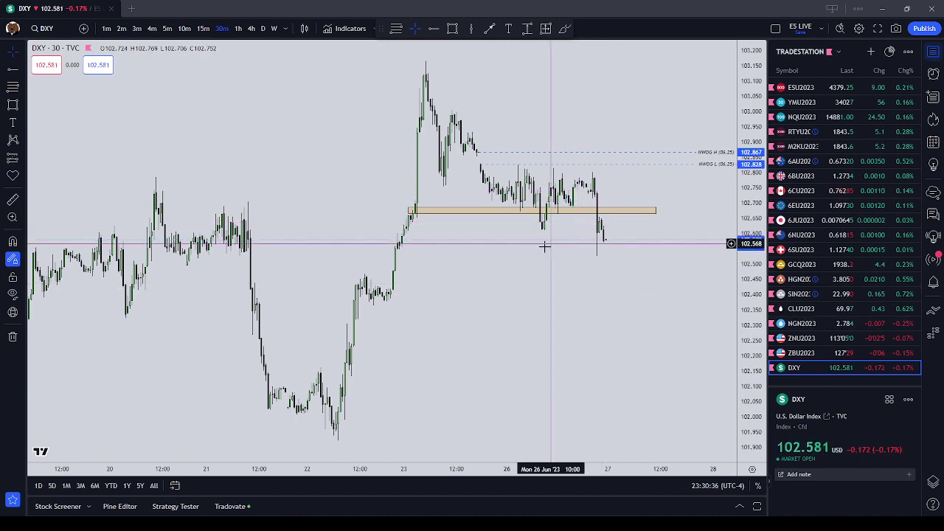
left_click_drag(494, 267, 449, 263)
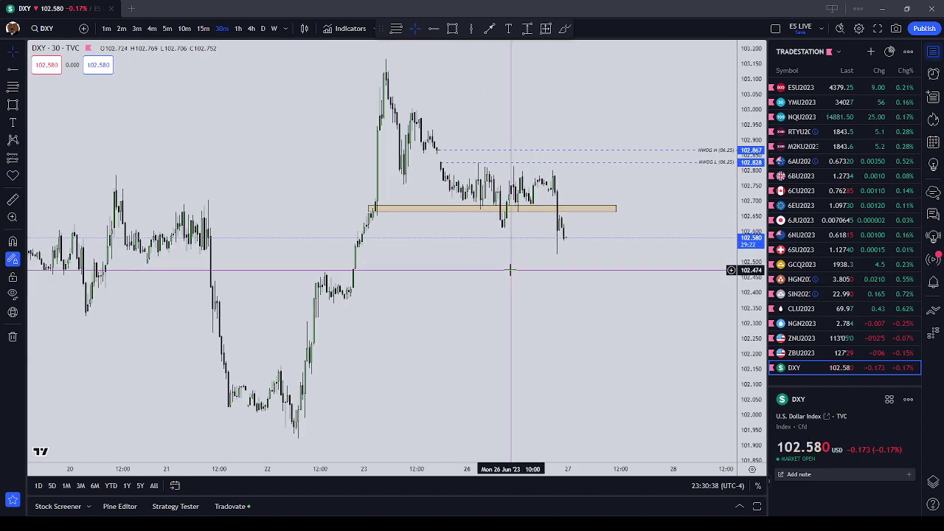
scroll(509, 269, "up", 2)
left_click_drag(516, 261, 552, 265)
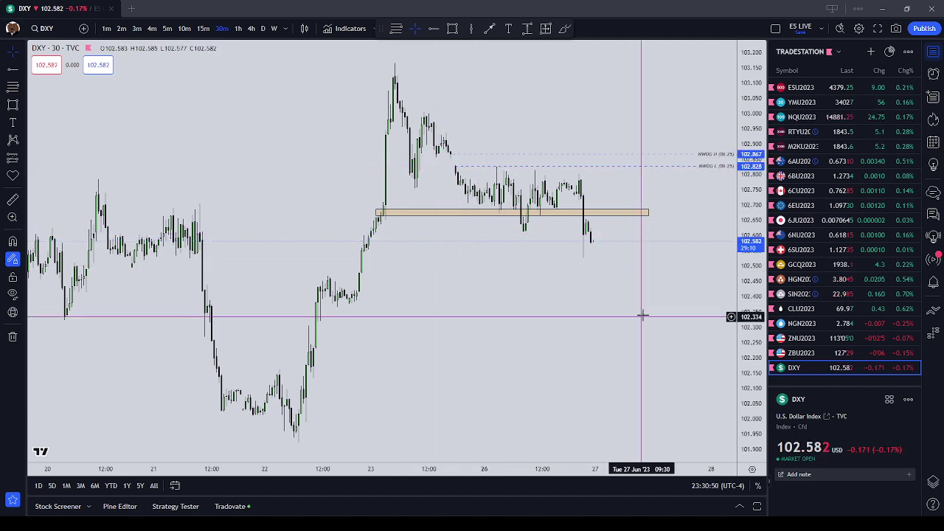
scroll(607, 281, "up", 1)
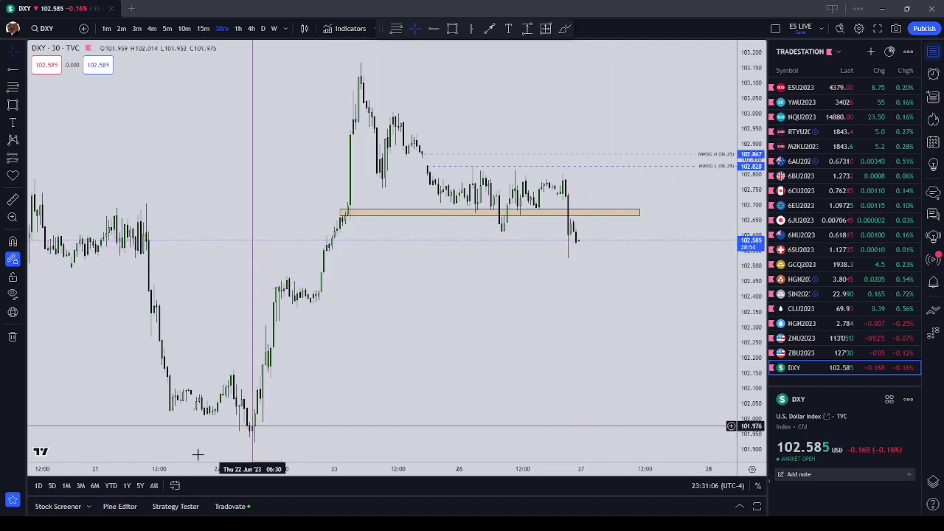
Step: Open the SIN2023 silver 30-minute chart to compare price with the open position and its sell limit
left_click(841, 295)
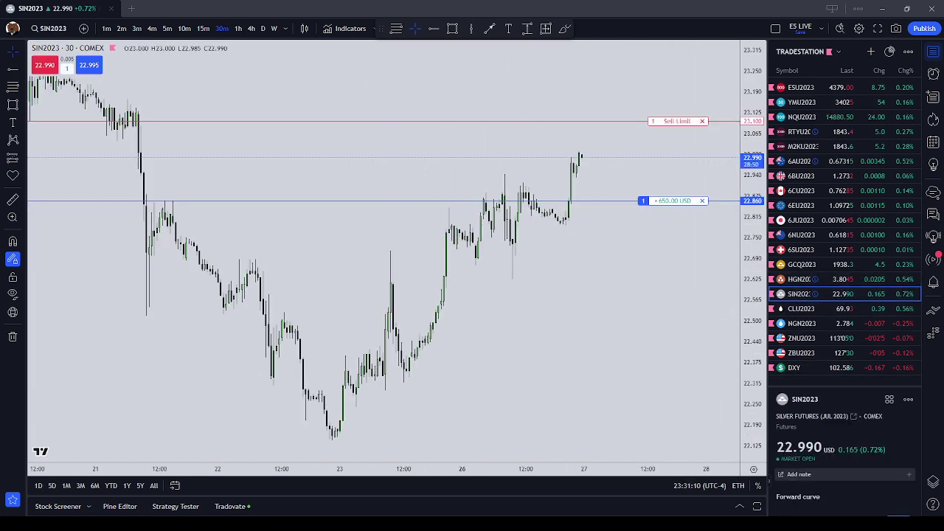